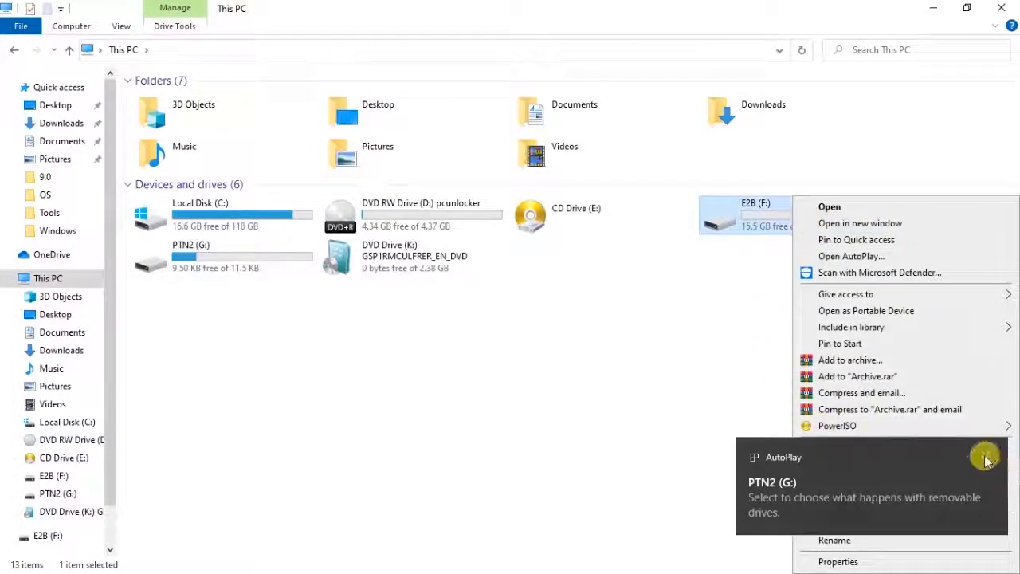
Step: Open the format settings for the E2B (F:) drive and keep NTFS as the file system
click(987, 460)
right_click(811, 229)
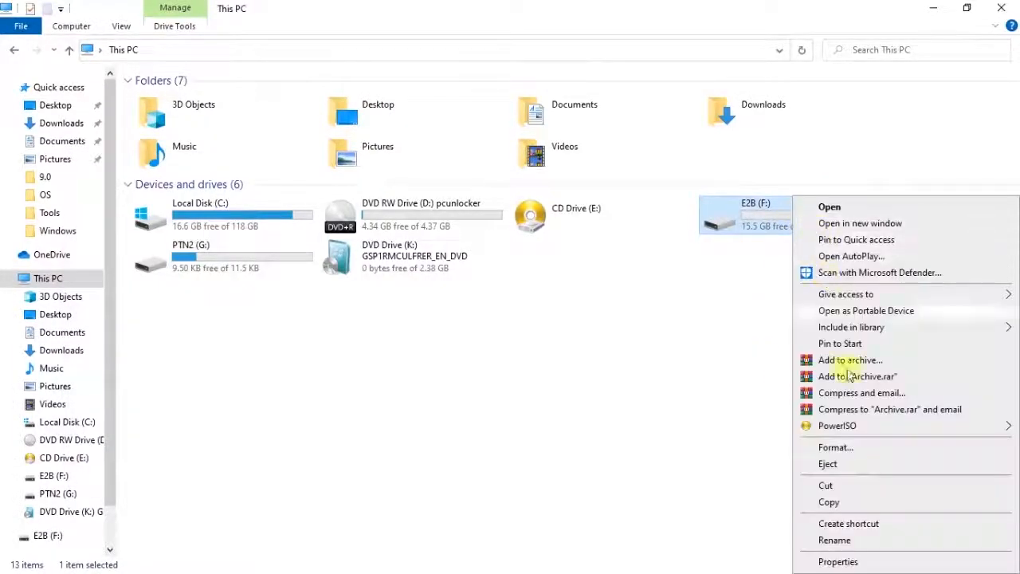
click(853, 448)
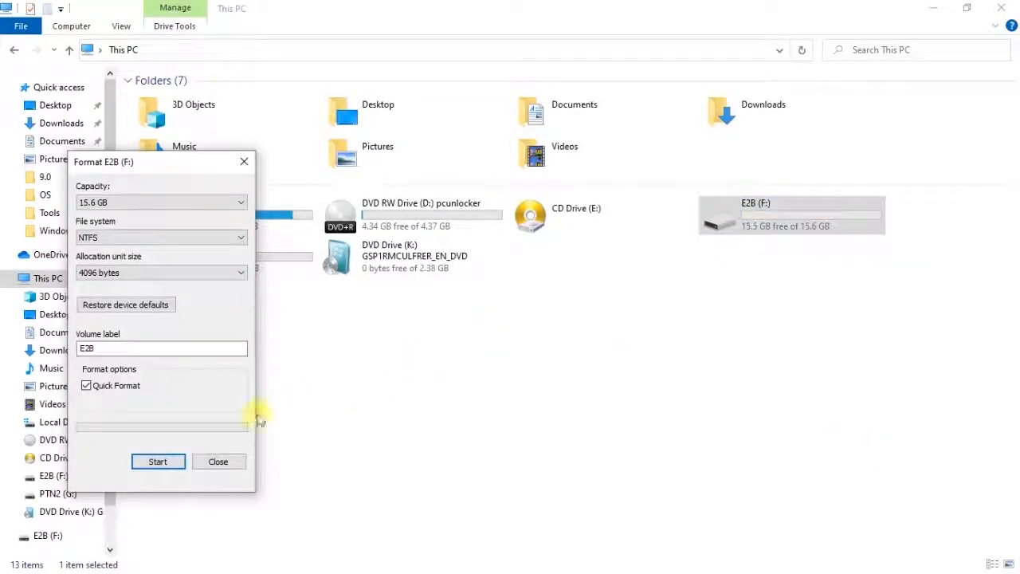
click(121, 204)
click(119, 207)
click(114, 238)
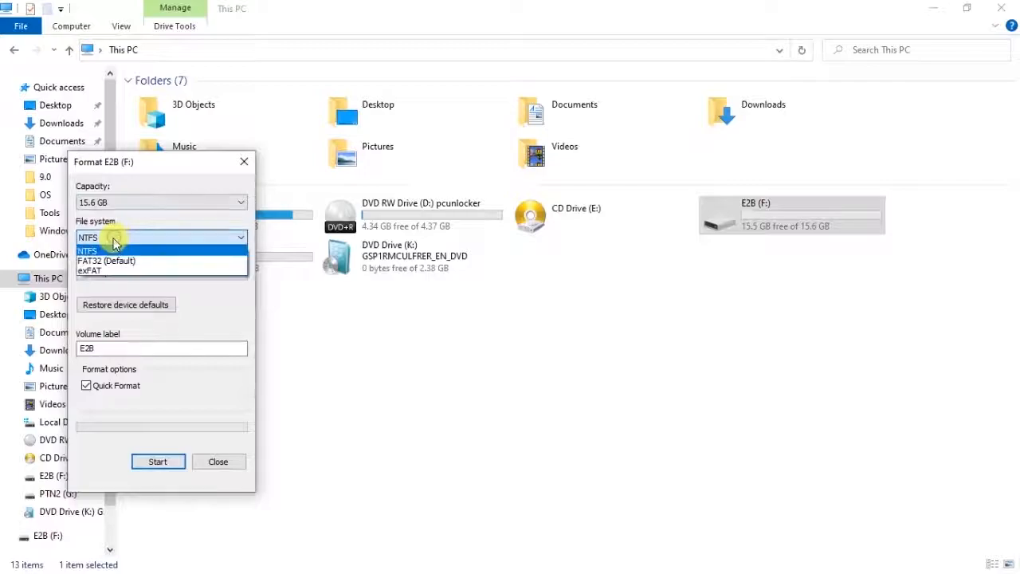
click(114, 240)
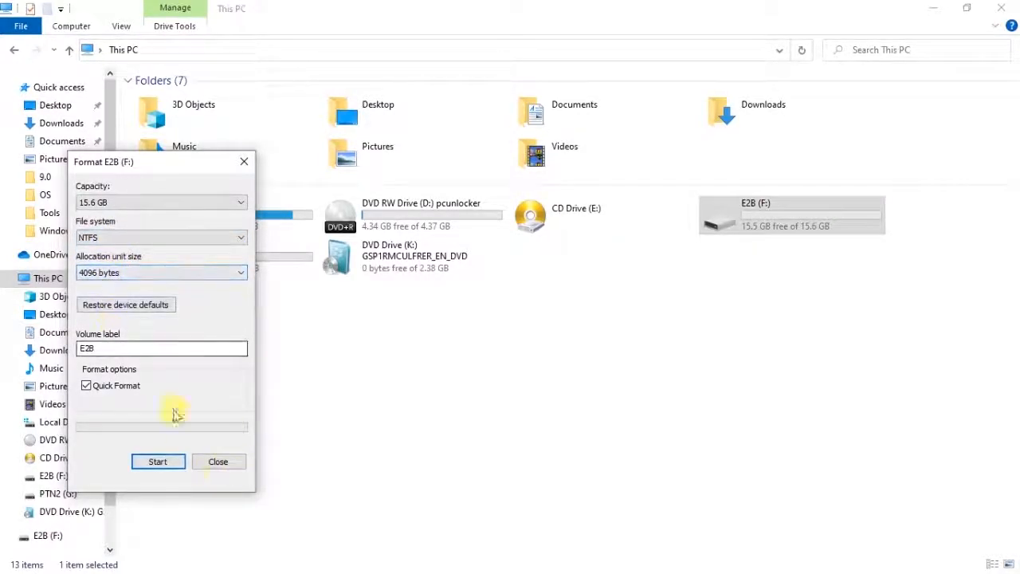
Step: Quick-format the E2B (F:) drive, accept the data erasure, and close the format dialog when done
click(152, 464)
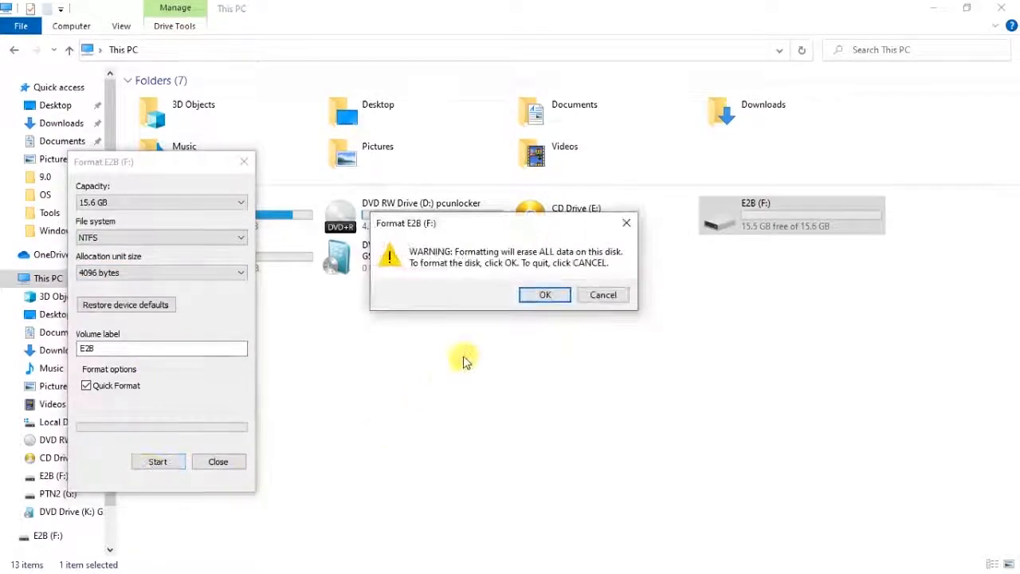
click(542, 302)
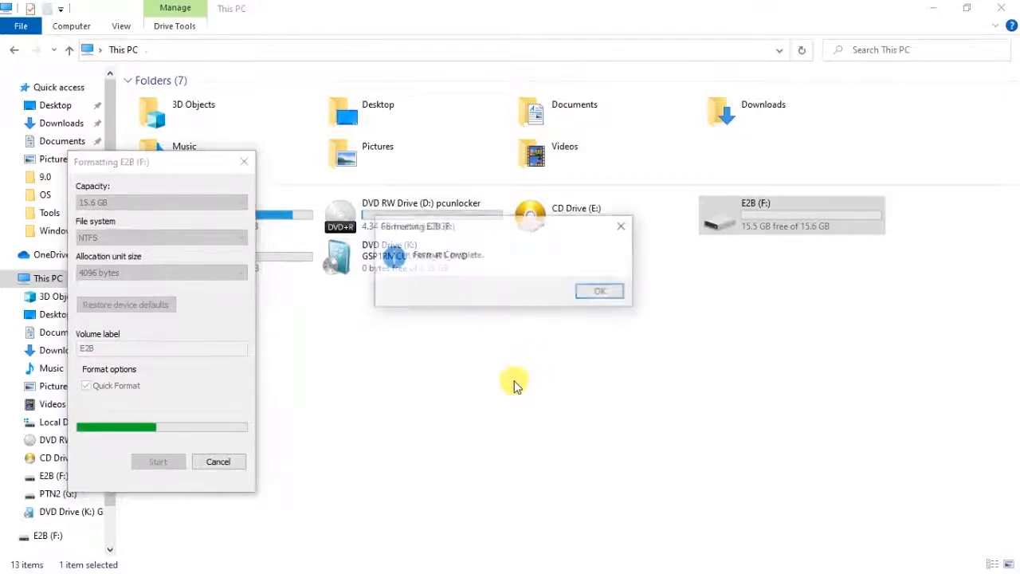
click(602, 294)
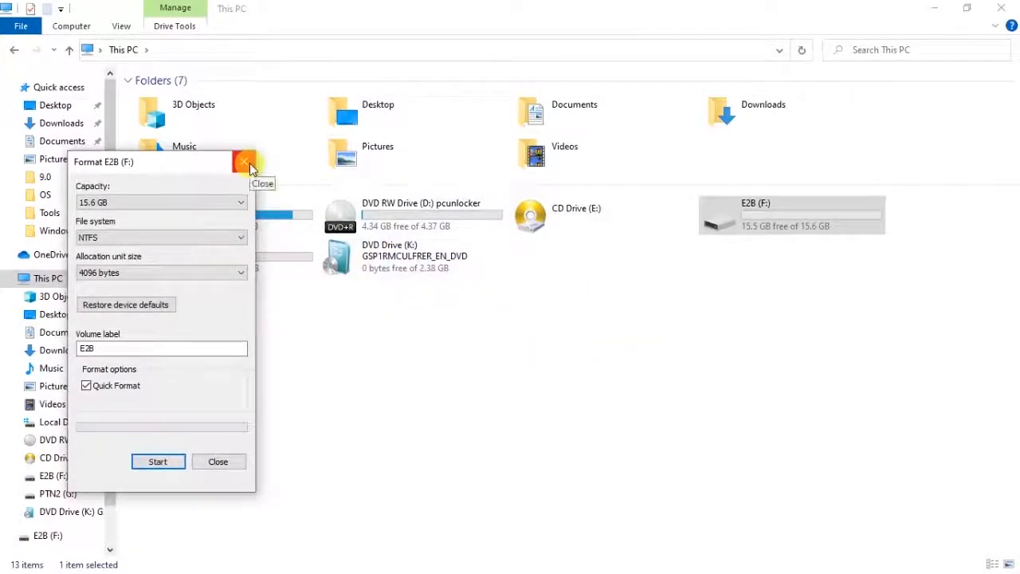
click(249, 162)
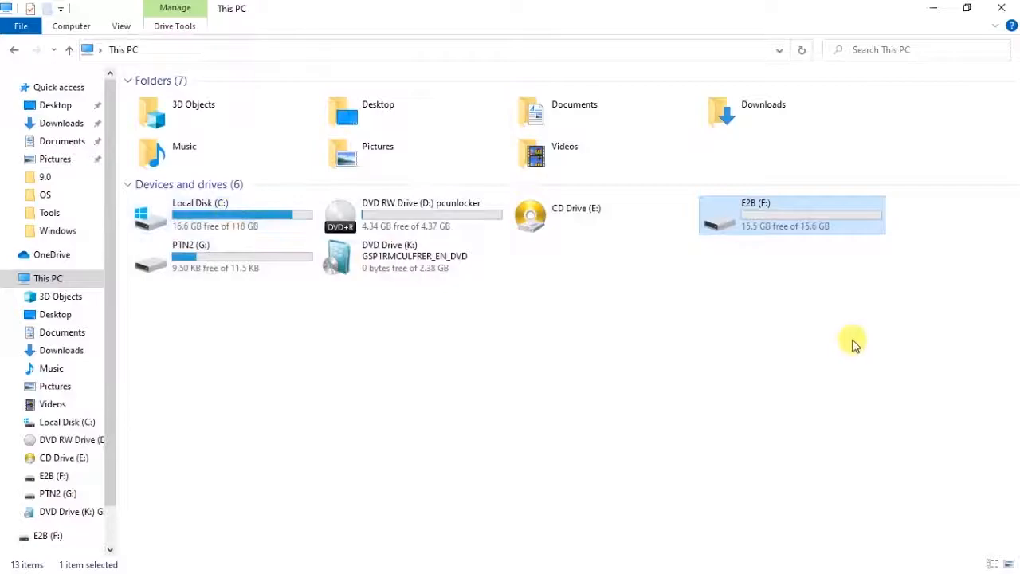
Step: Open the E2B (F:) drive to check its contents, then close the window
mouse_move(765, 224)
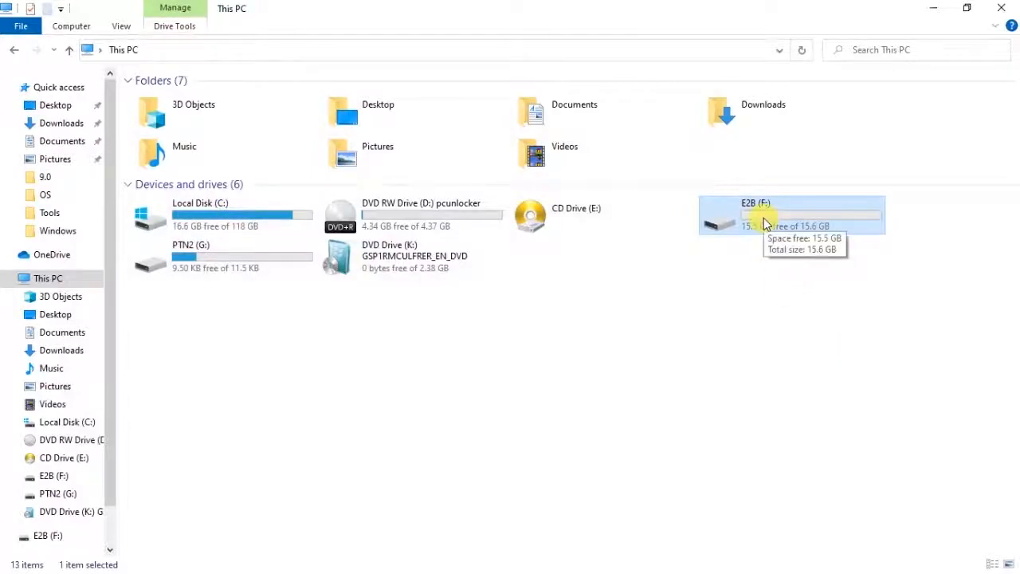
double_click(764, 223)
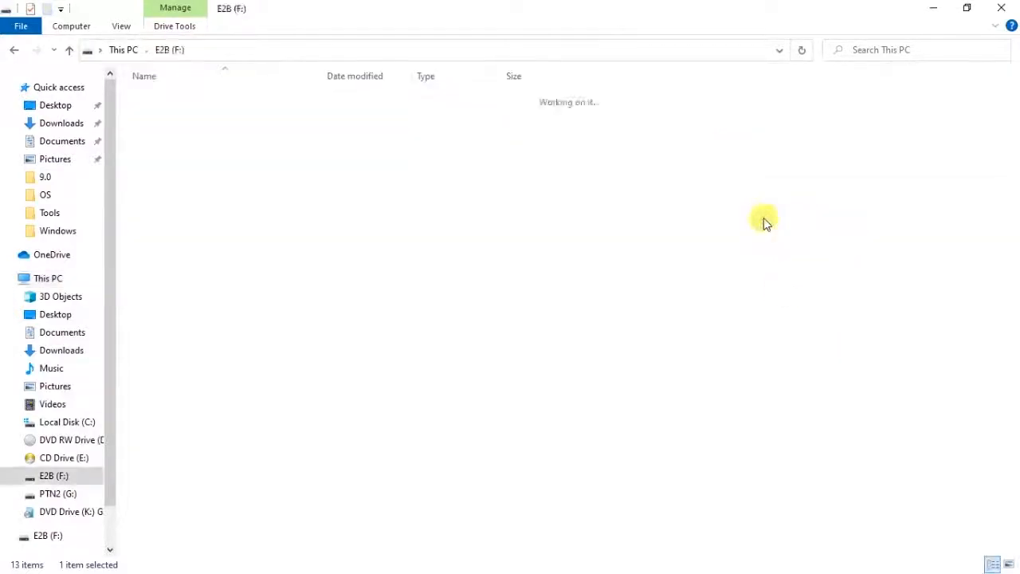
double_click(581, 7)
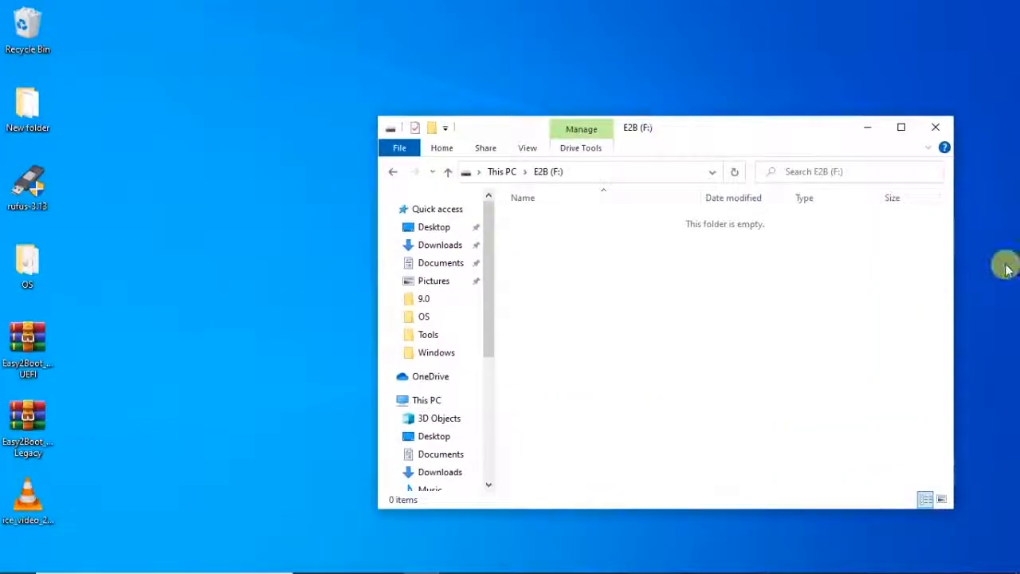
click(934, 129)
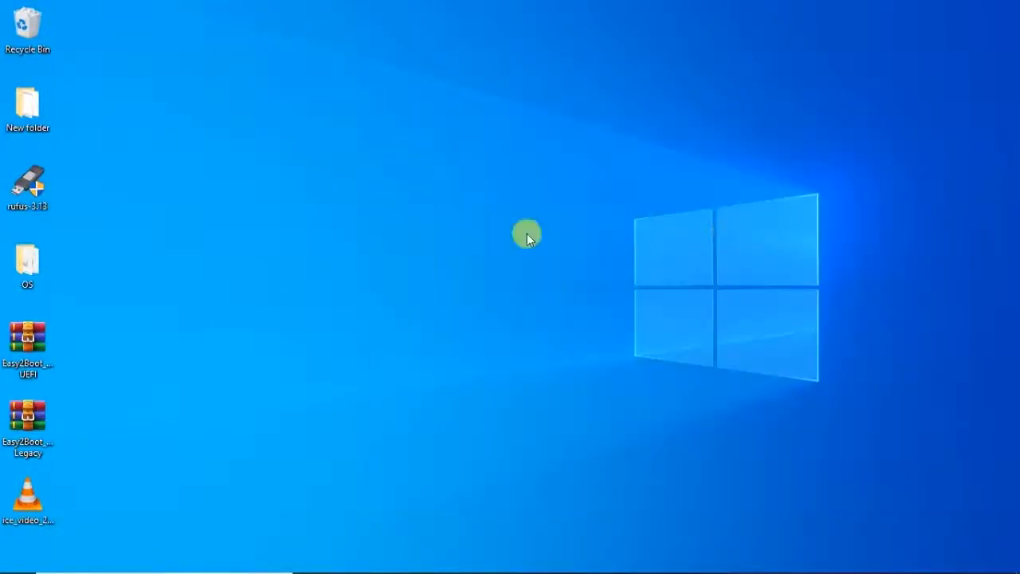
Step: Examine the Windows disc images in the desktop's OS folder, then close the folder
double_click(24, 271)
drag(621, 383, 621, 215)
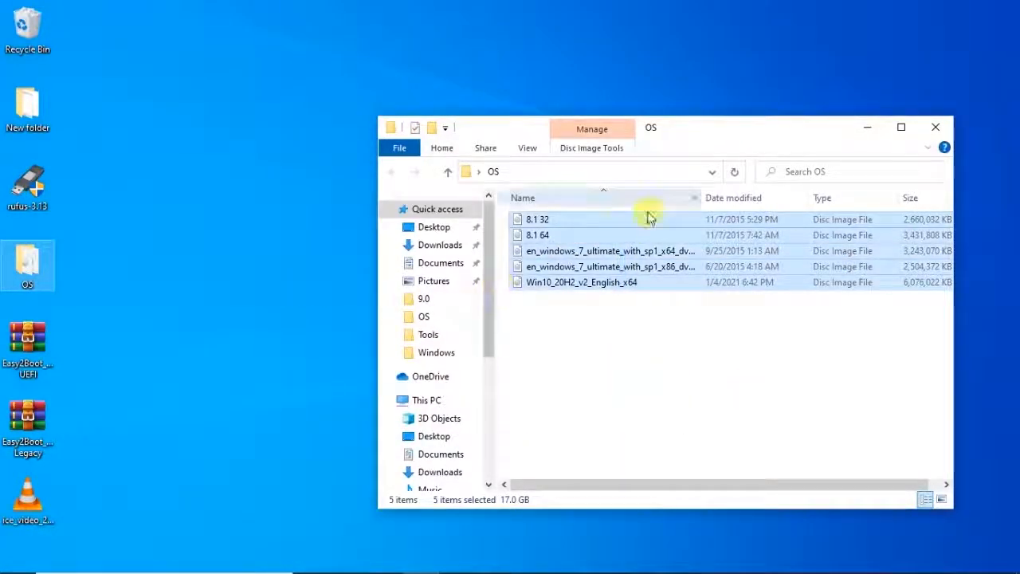
click(569, 220)
click(607, 237)
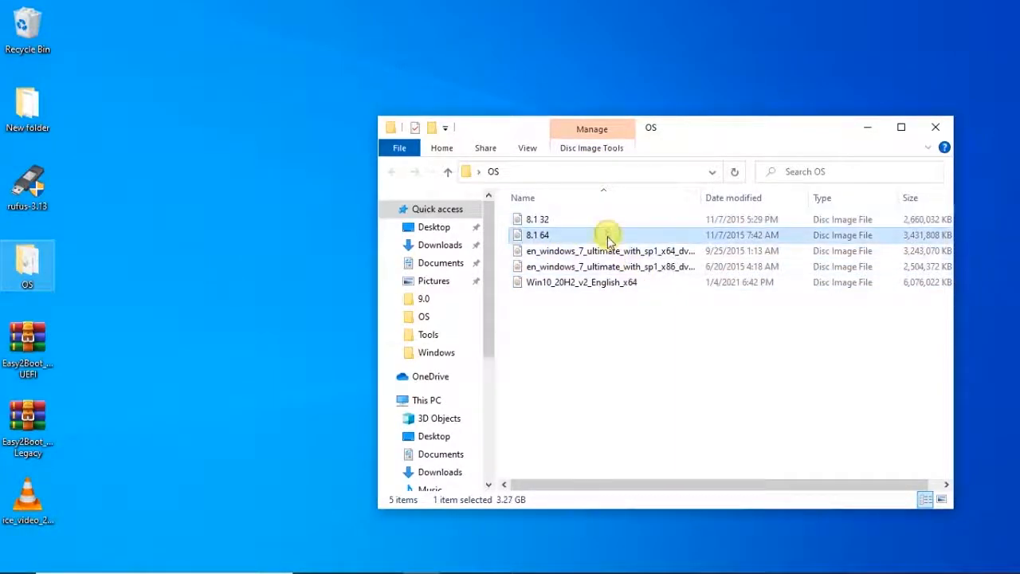
click(587, 271)
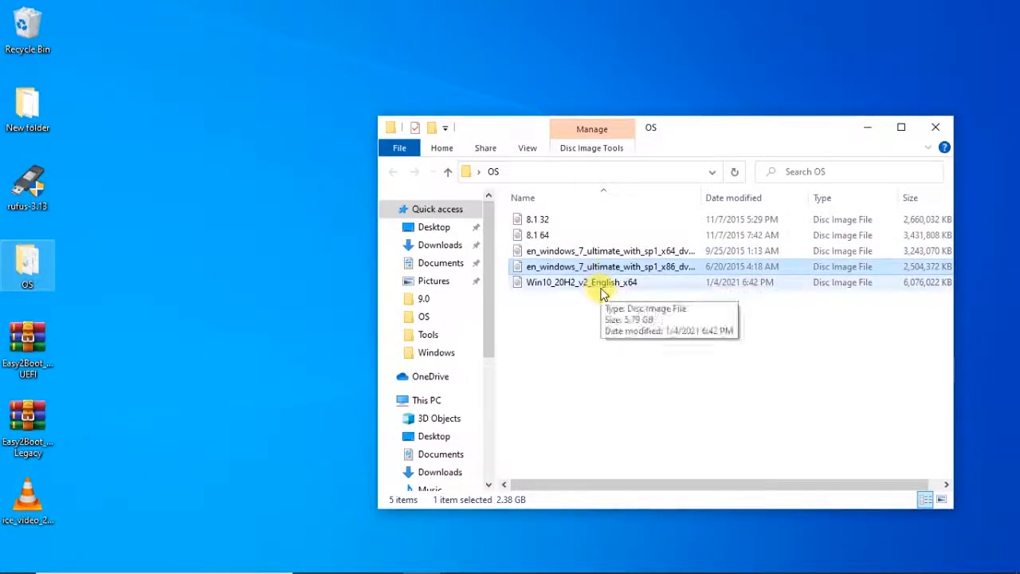
click(598, 285)
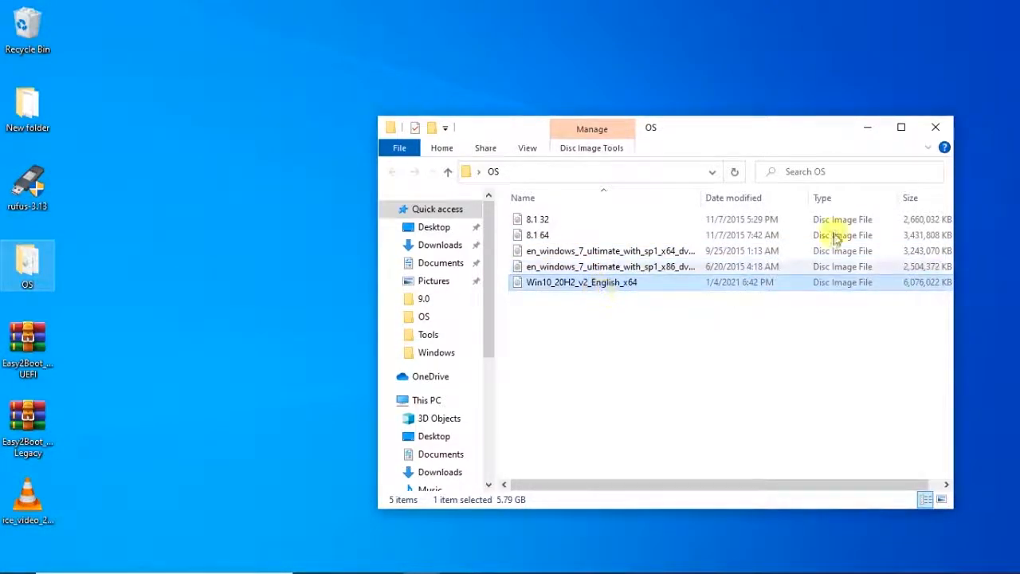
drag(795, 125, 719, 72)
drag(604, 301, 570, 159)
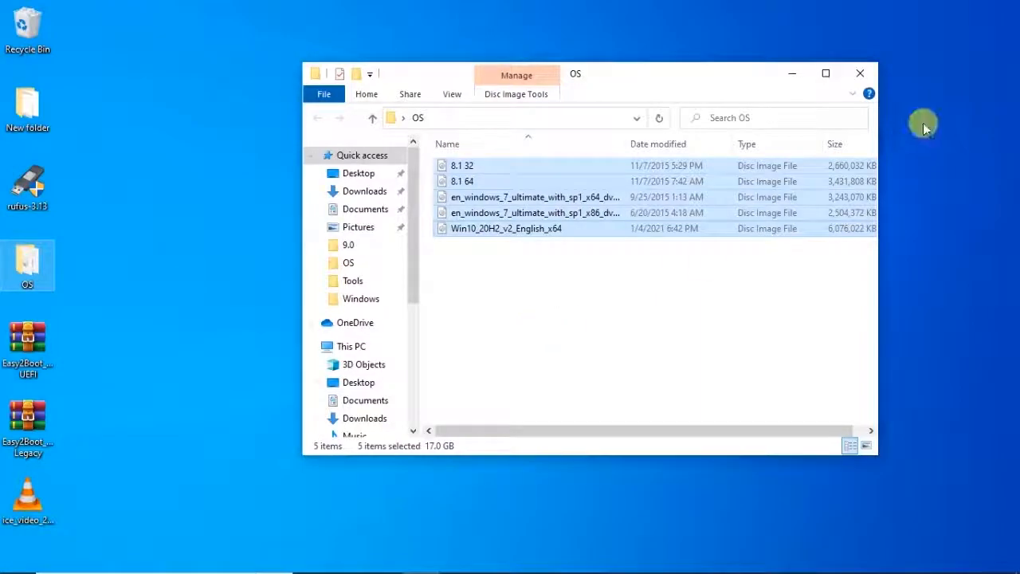
drag(619, 313, 674, 143)
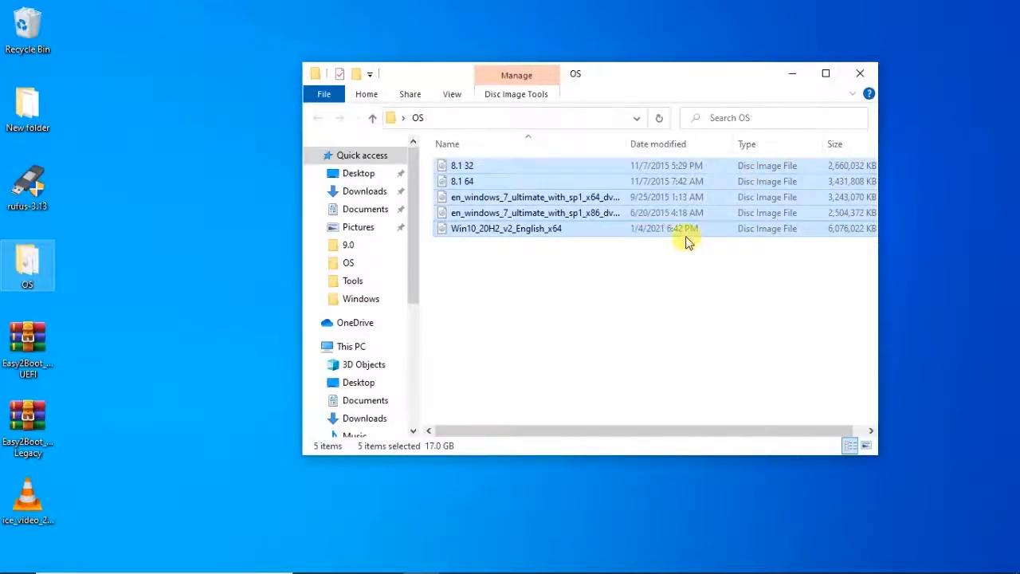
click(858, 76)
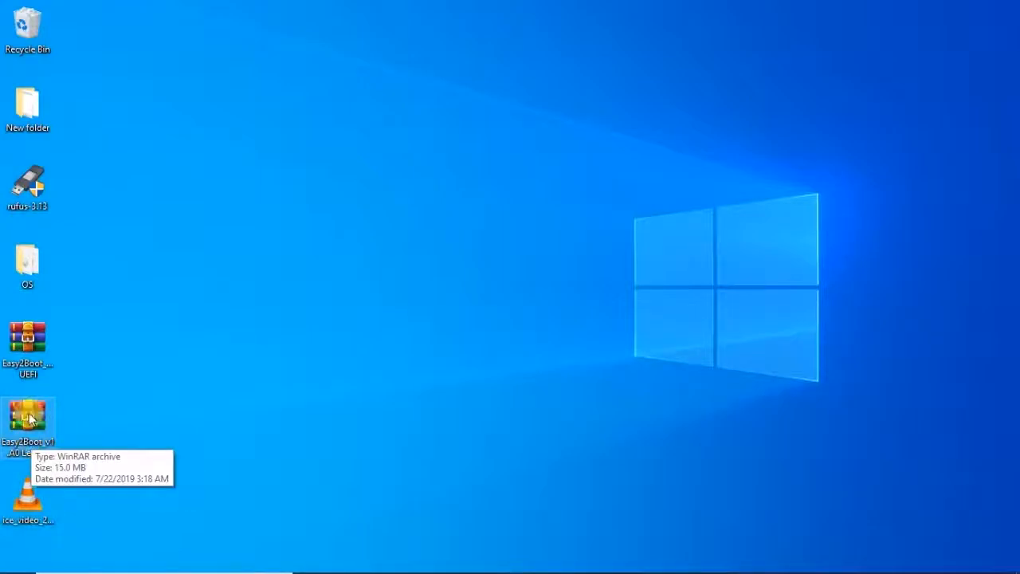
Step: Check the Easy2Boot UEFI and Legacy archives on the desktop
click(32, 373)
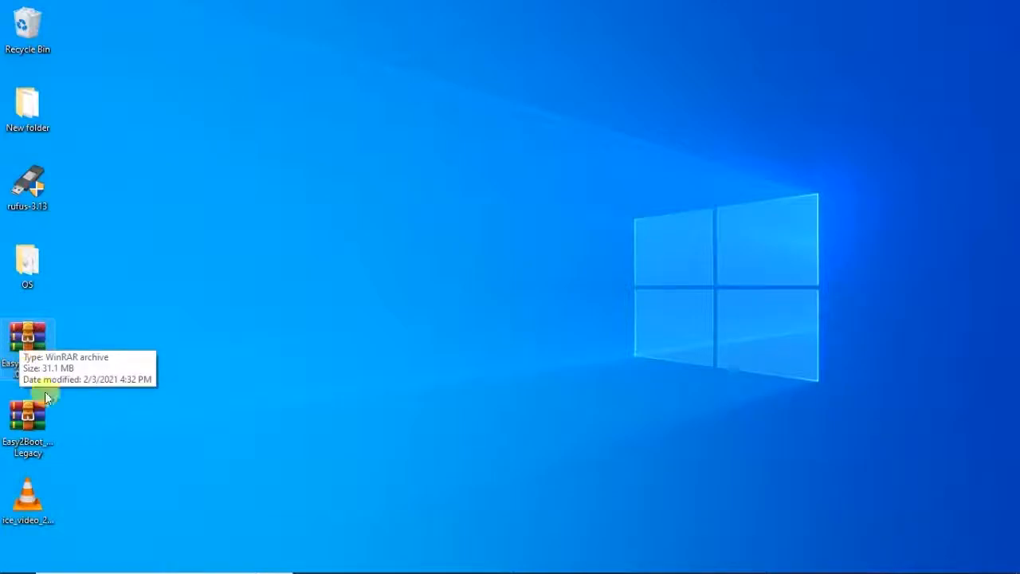
click(27, 376)
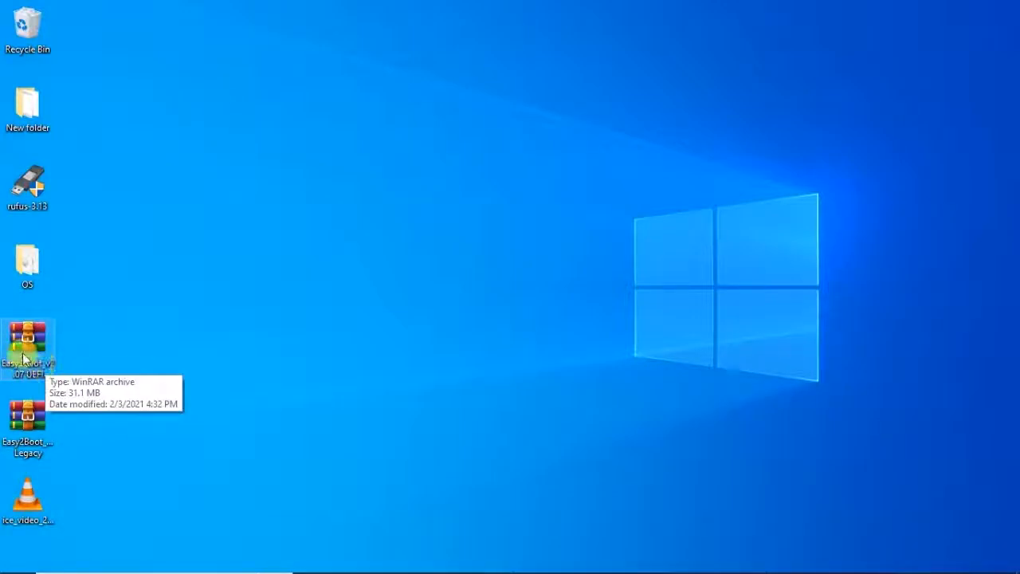
click(25, 448)
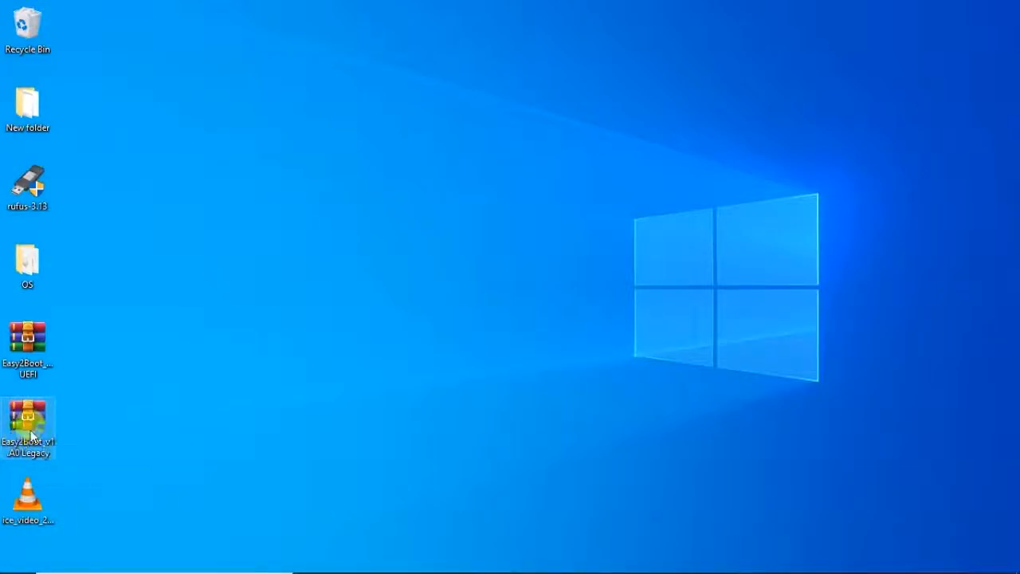
Step: Open the Easy2Boot_v1.A0 Legacy archive and launch the setup application inside it, dismissing the WinRAR licence reminder
double_click(30, 431)
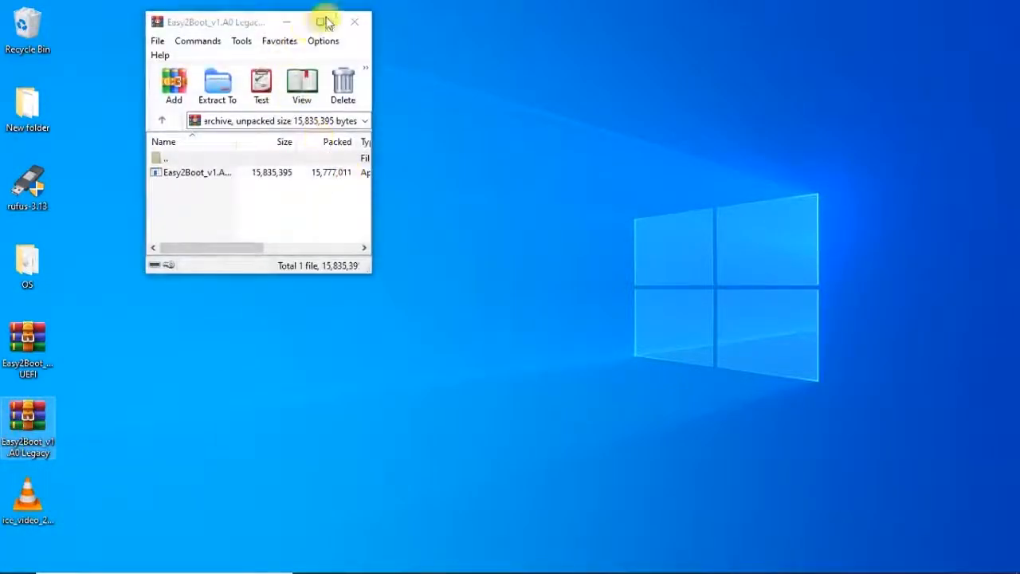
double_click(324, 19)
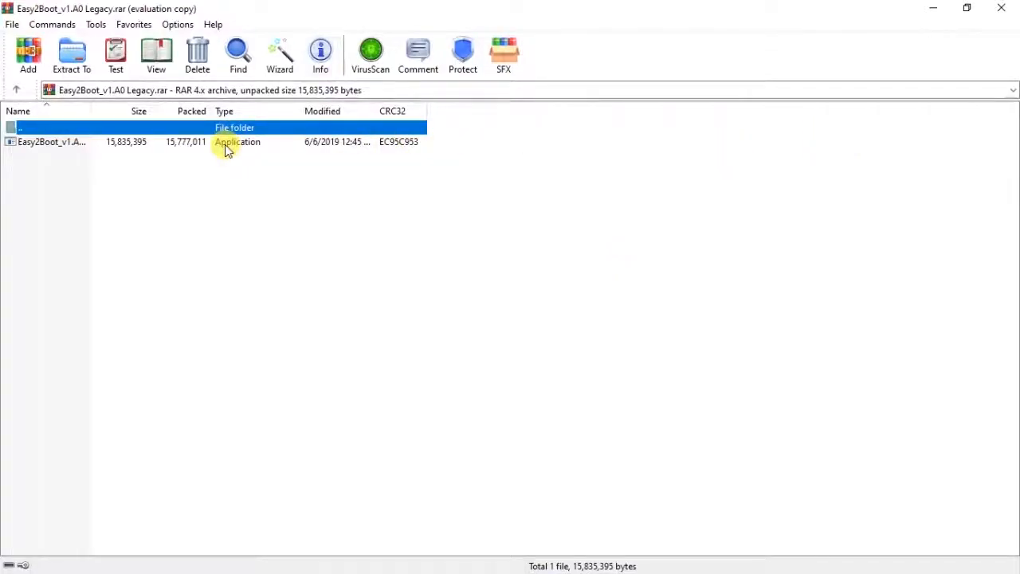
double_click(71, 143)
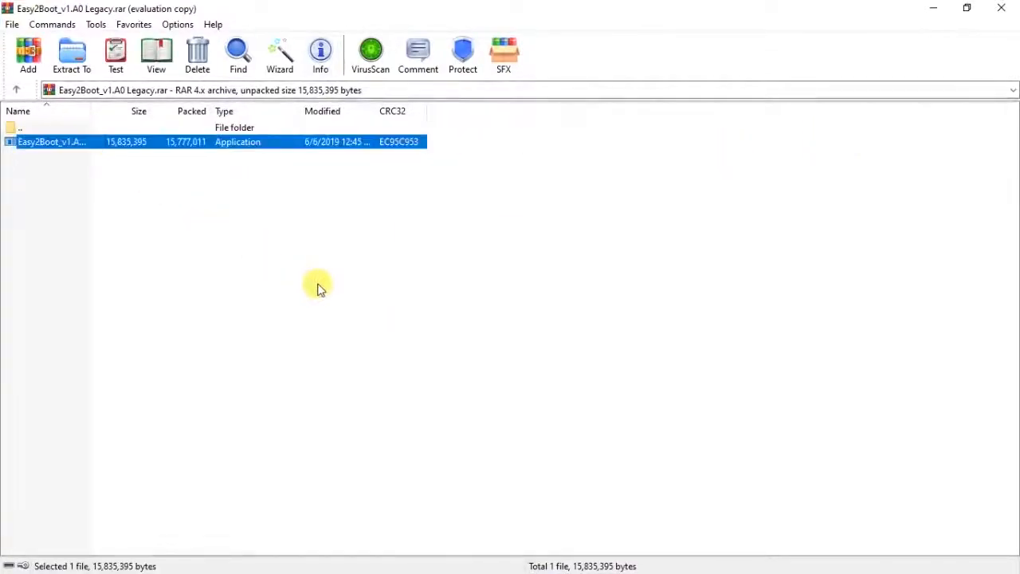
double_click(752, 8)
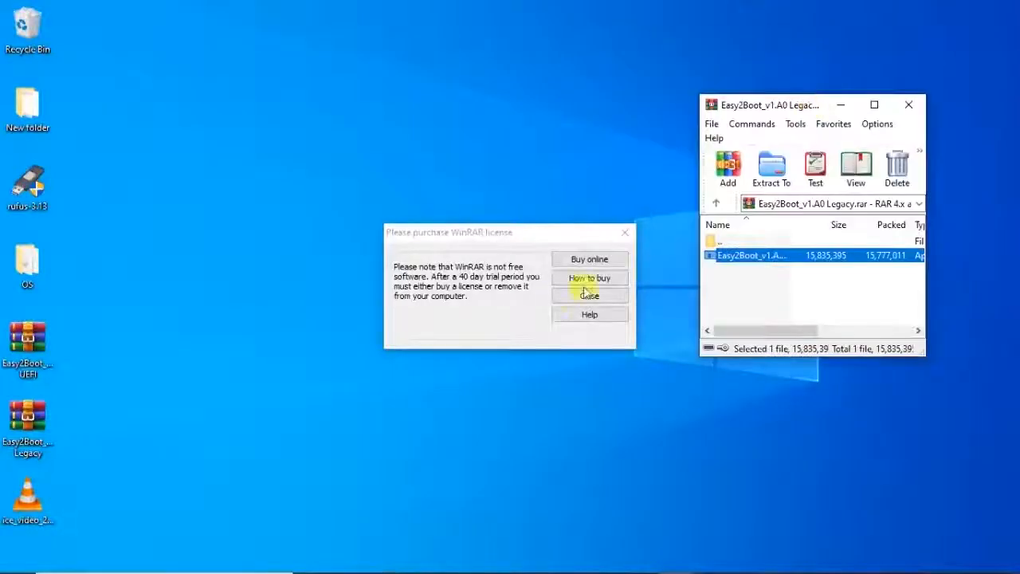
click(588, 295)
click(566, 309)
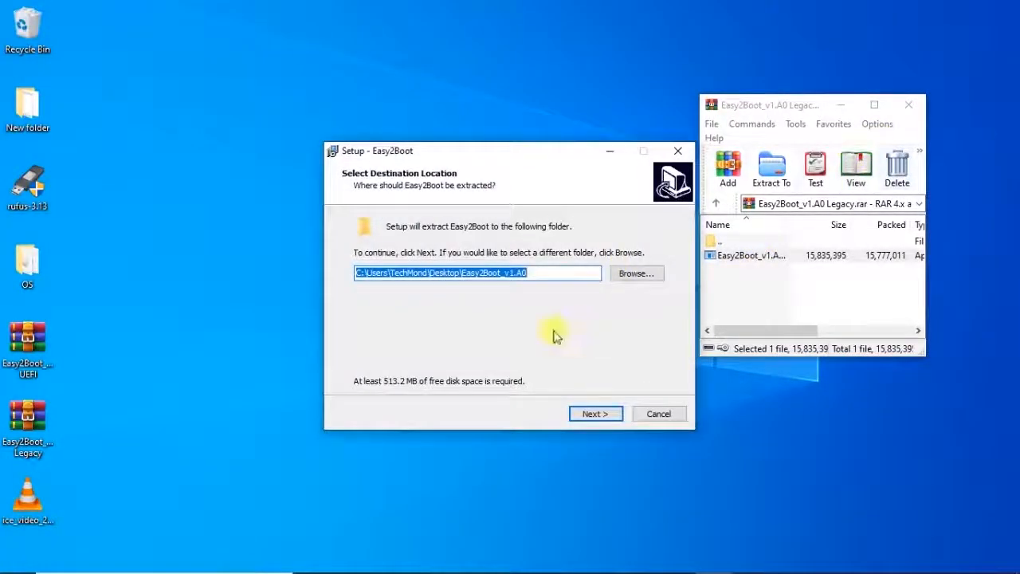
Step: Extract Easy2Boot to the Easy2Boot_v1.A0 folder on the desktop, then close the archive and the Make_E2B window
click(604, 415)
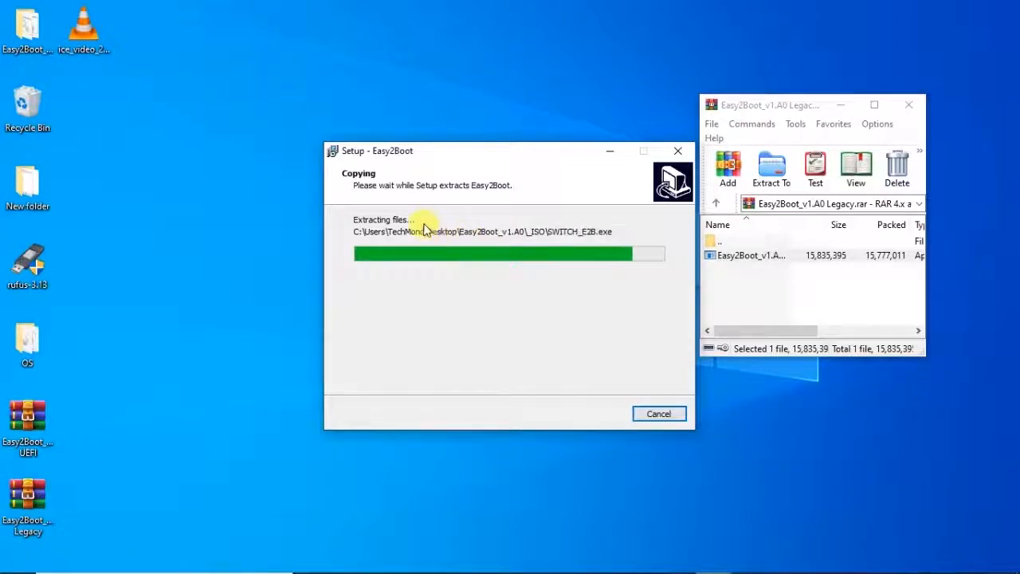
click(40, 49)
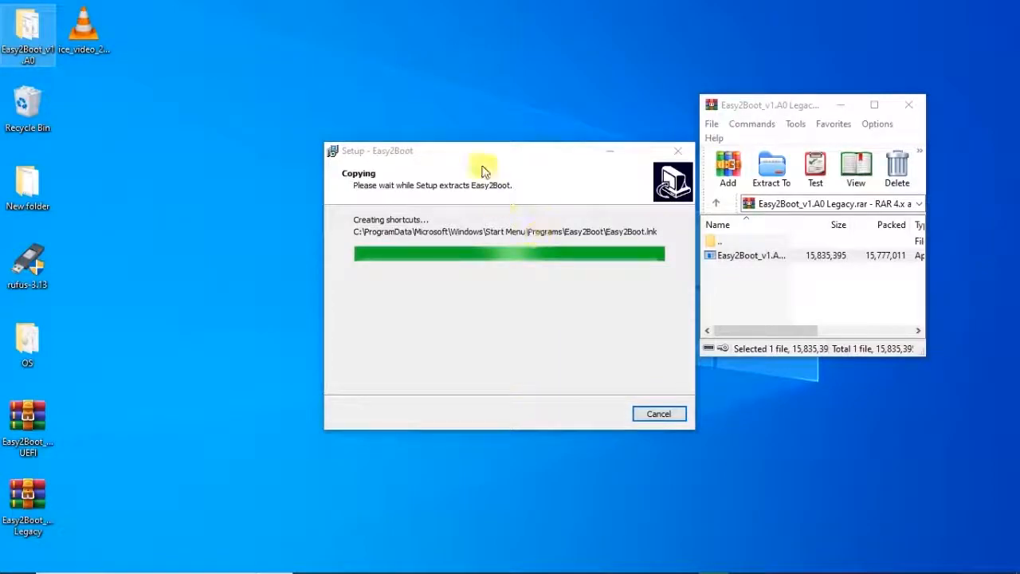
click(434, 139)
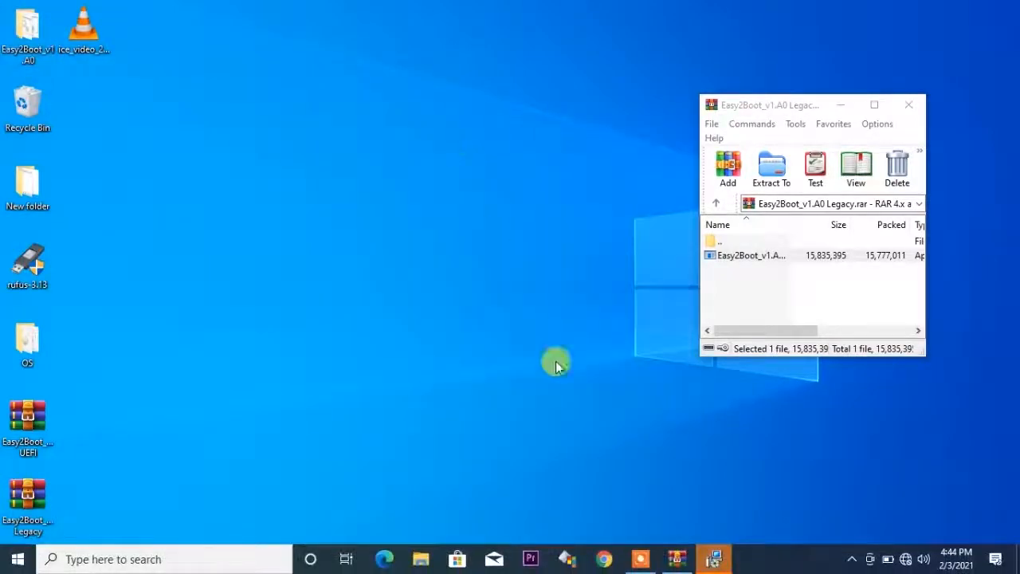
click(714, 560)
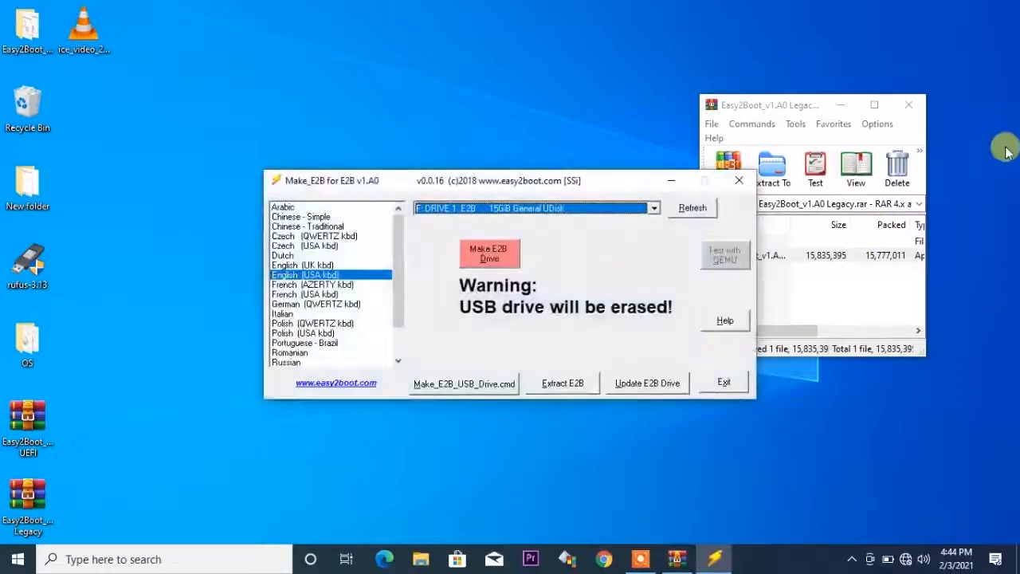
click(908, 104)
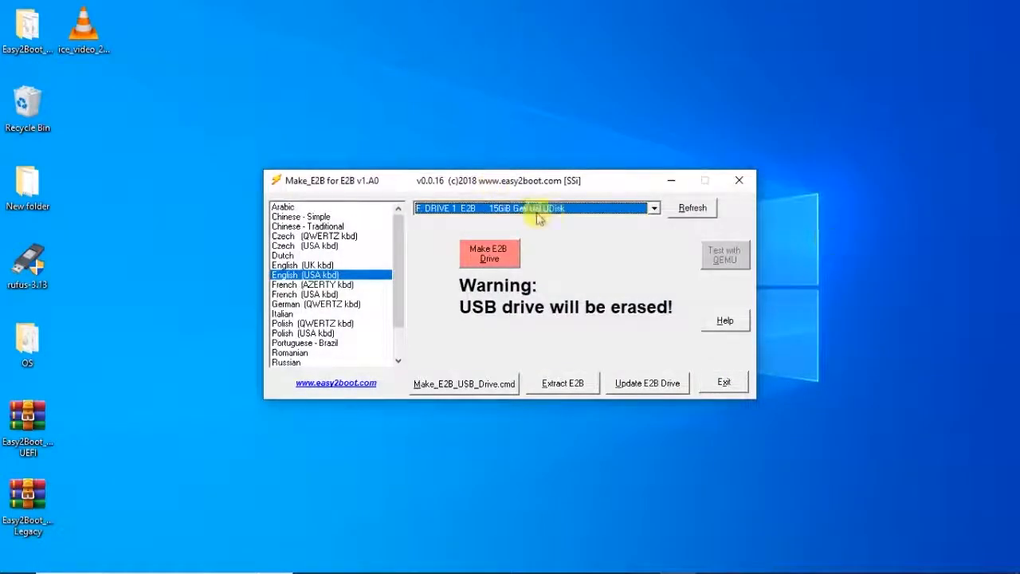
click(741, 188)
Step: Run the installed Easy2Boot application as administrator and approve the elevation request
click(8, 563)
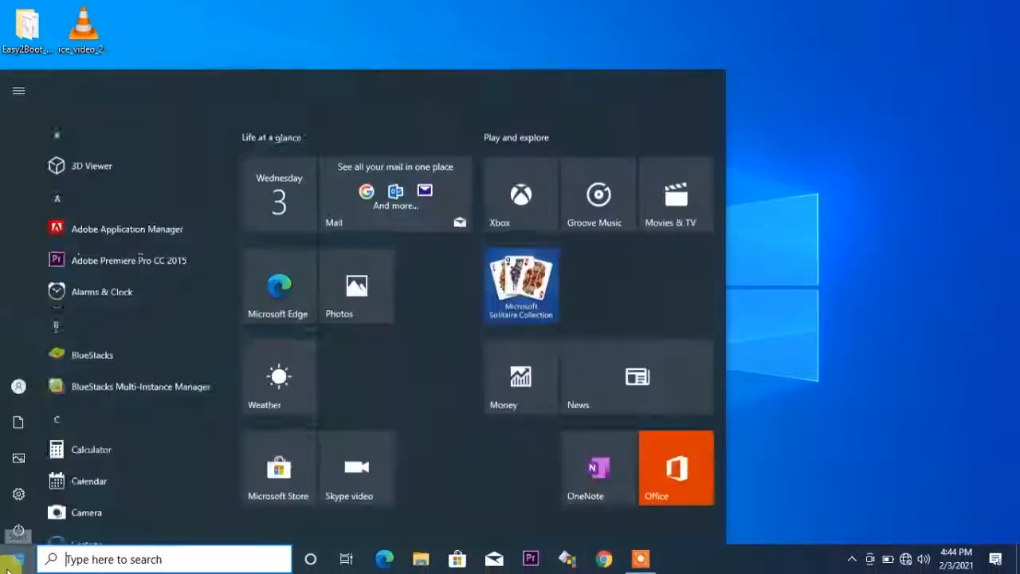
scroll(131, 391, down, 2)
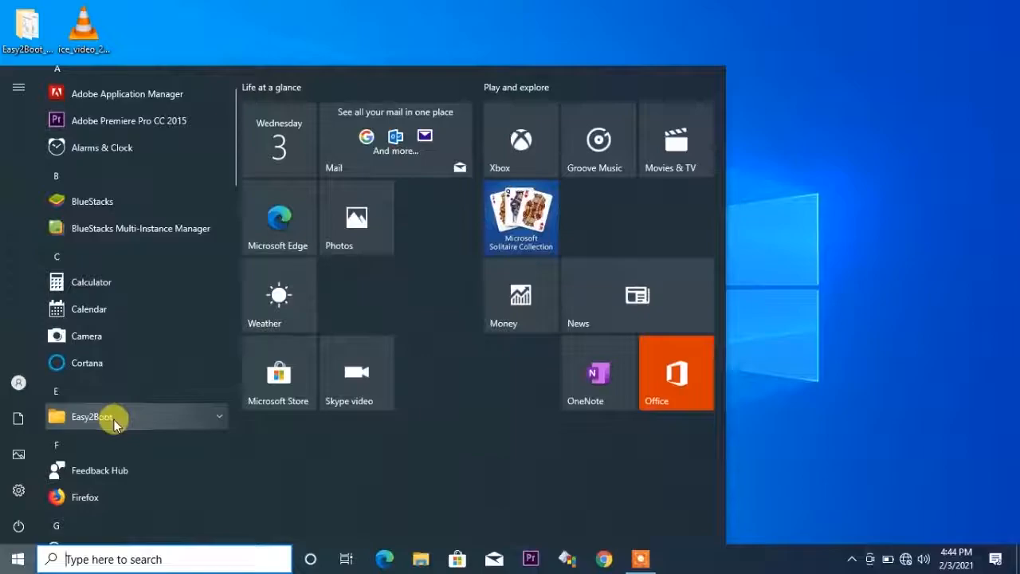
click(114, 422)
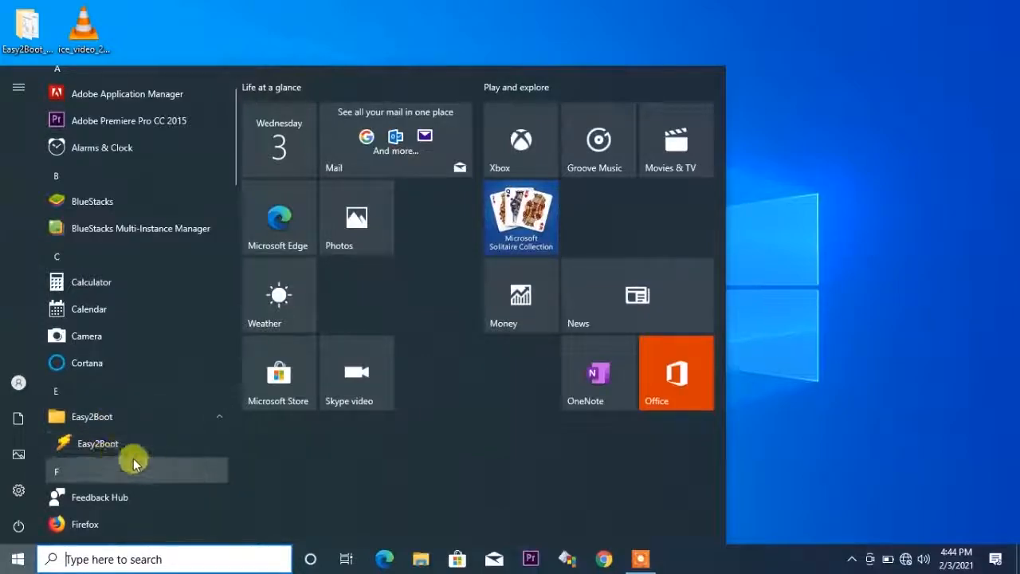
right_click(99, 448)
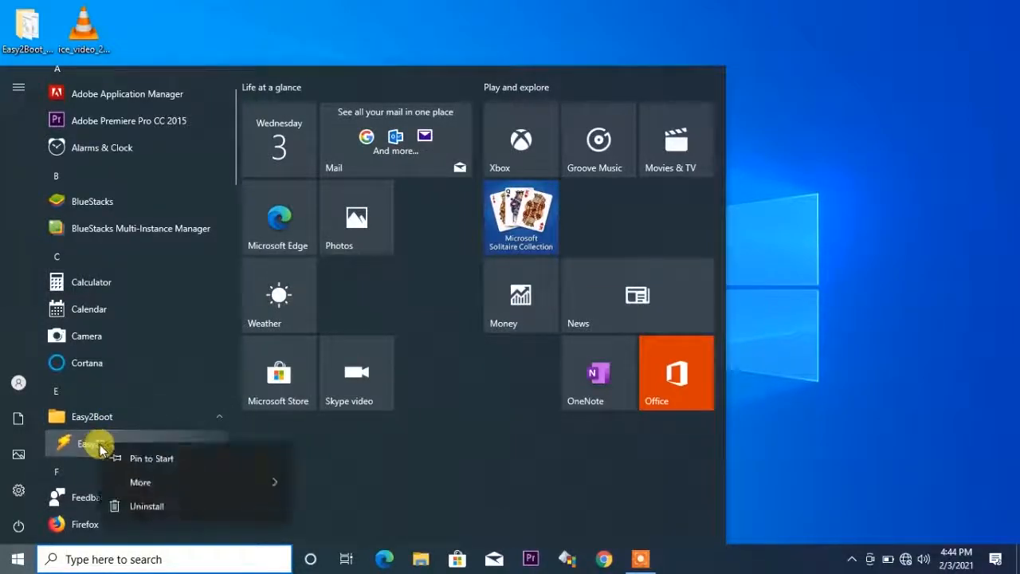
mouse_move(167, 483)
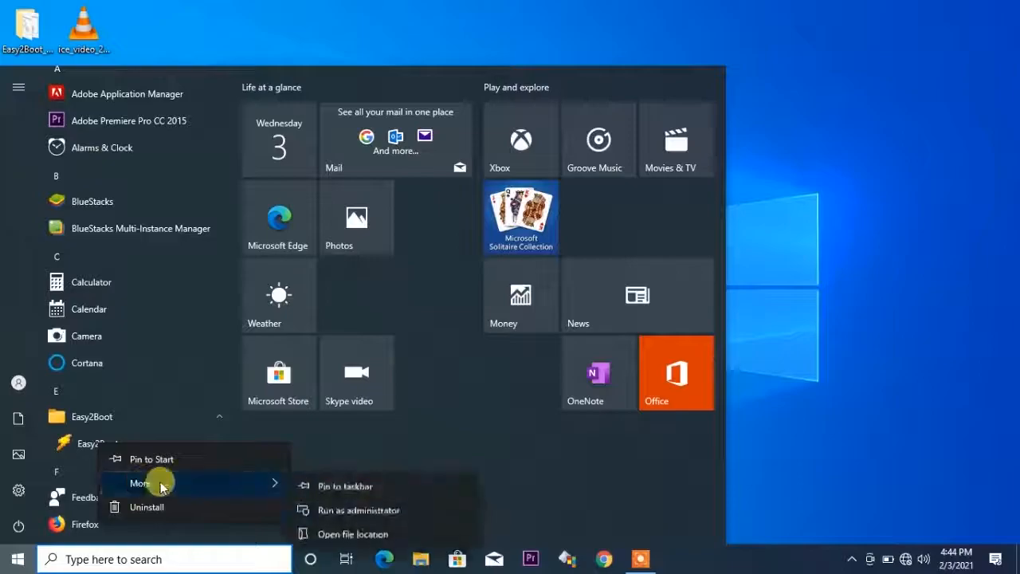
click(355, 518)
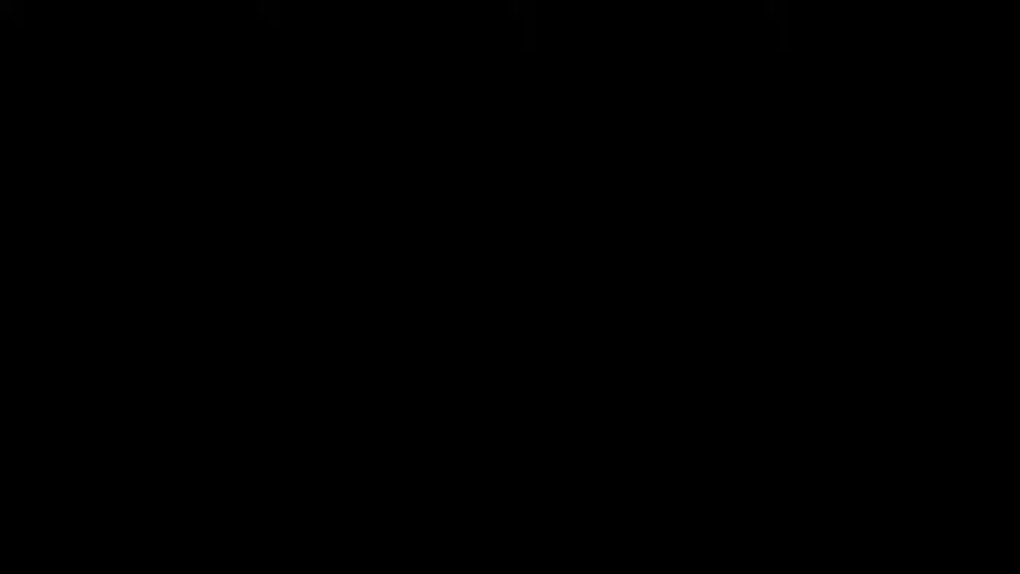
click(441, 389)
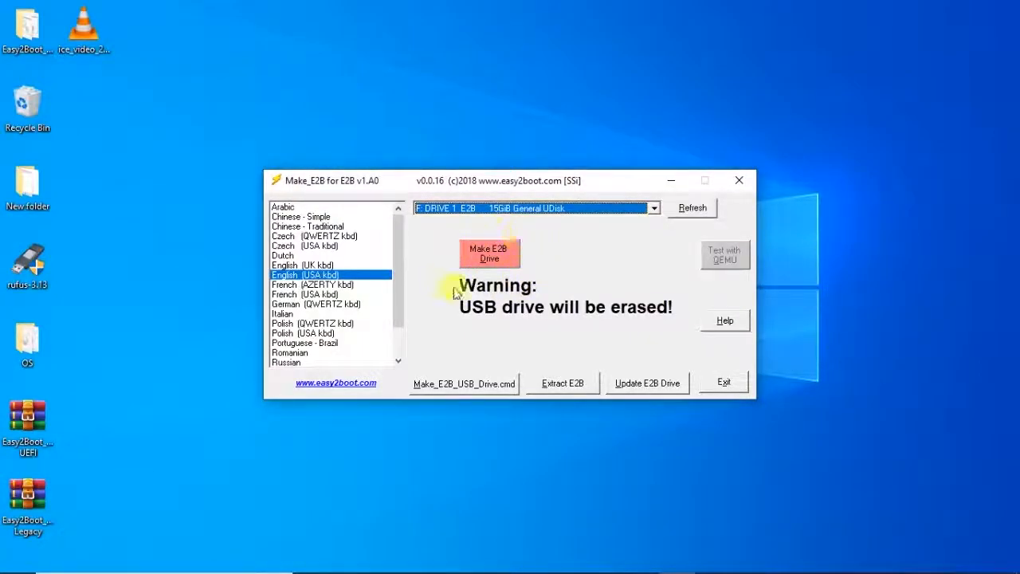
Step: Make the E2B drive on F: DRIVE 1, the 15GiB General UDisk, confirming the script run and the erasure of all its data
click(599, 208)
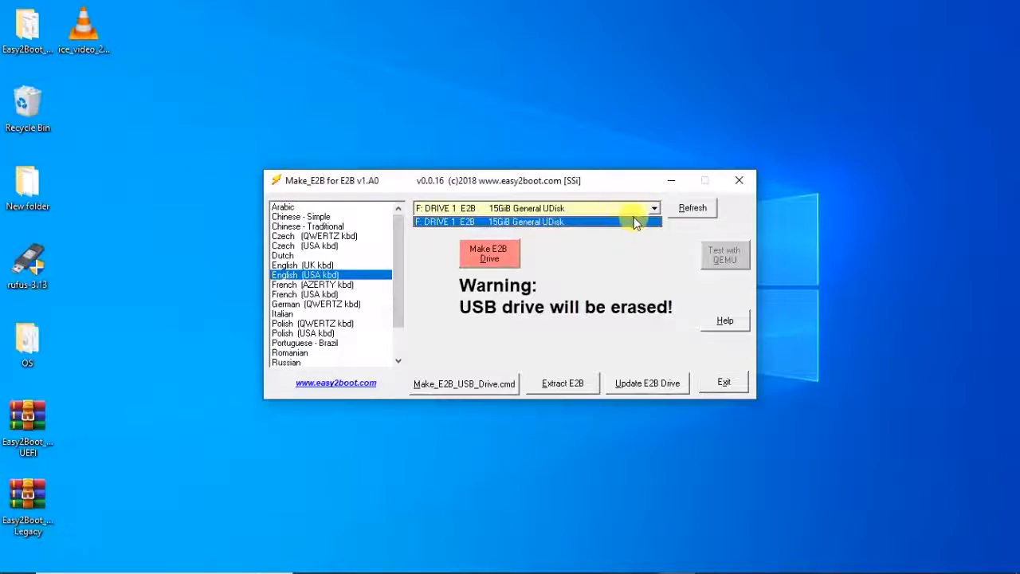
click(653, 208)
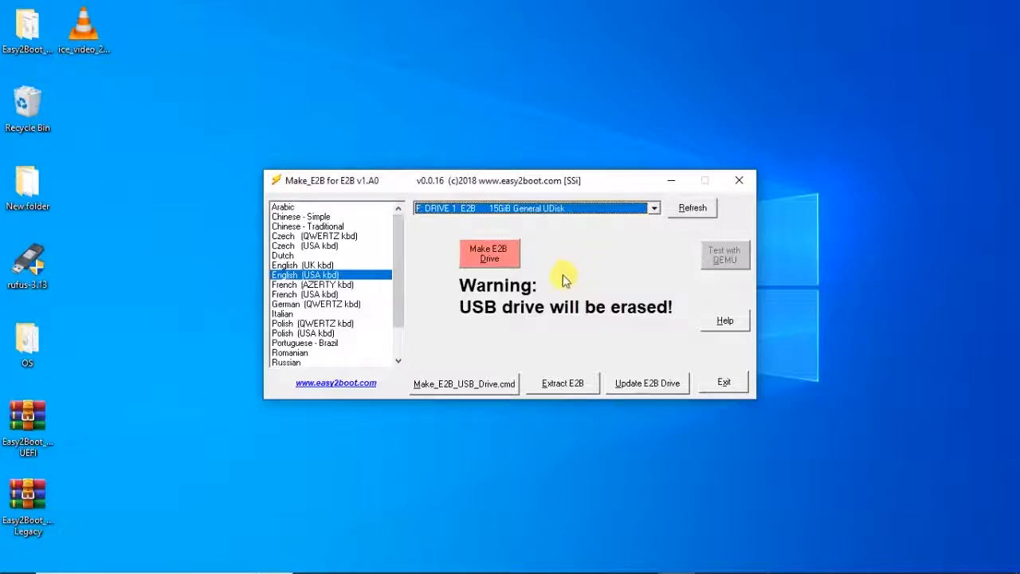
click(510, 261)
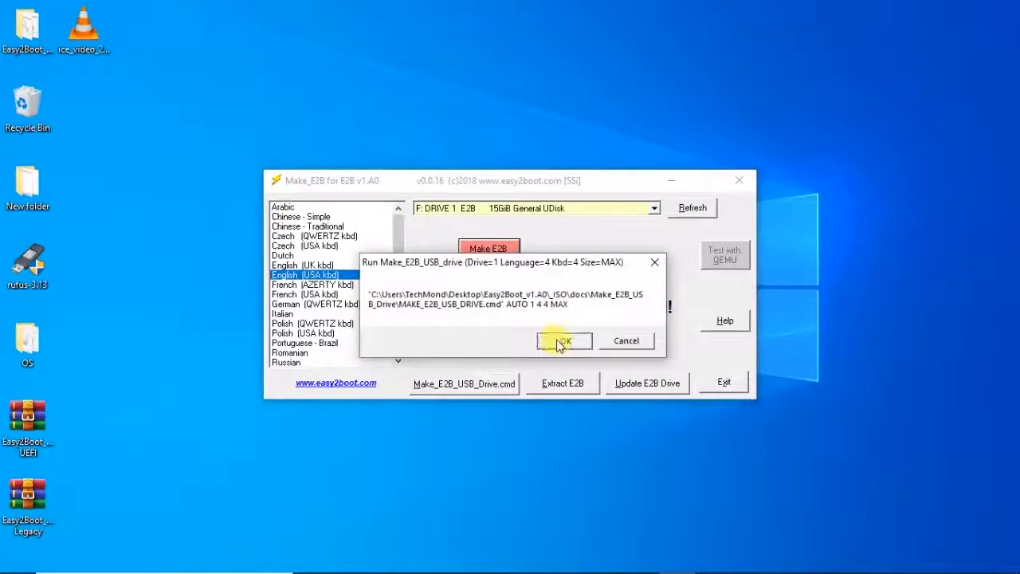
click(560, 342)
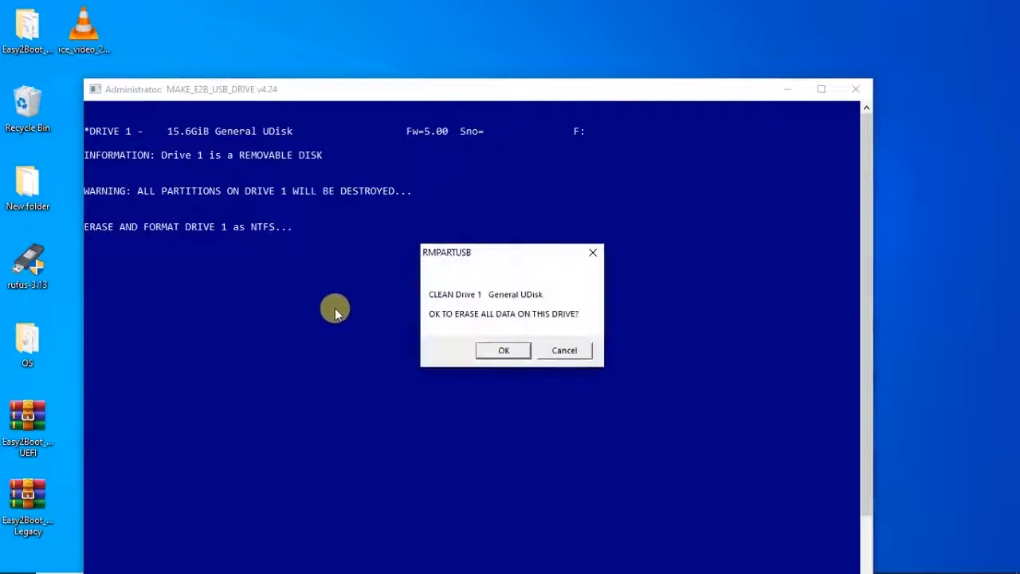
drag(494, 265, 469, 223)
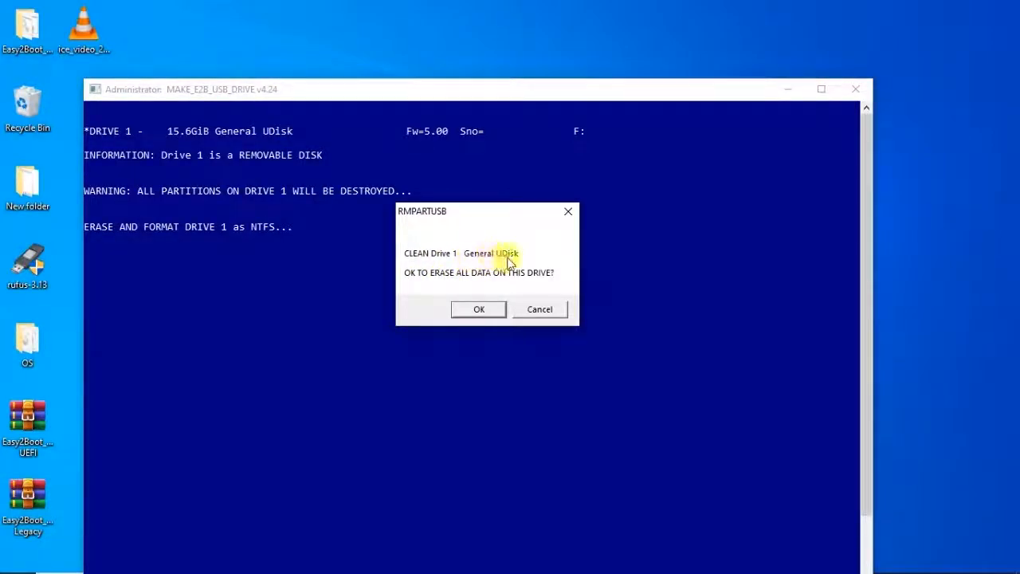
click(475, 310)
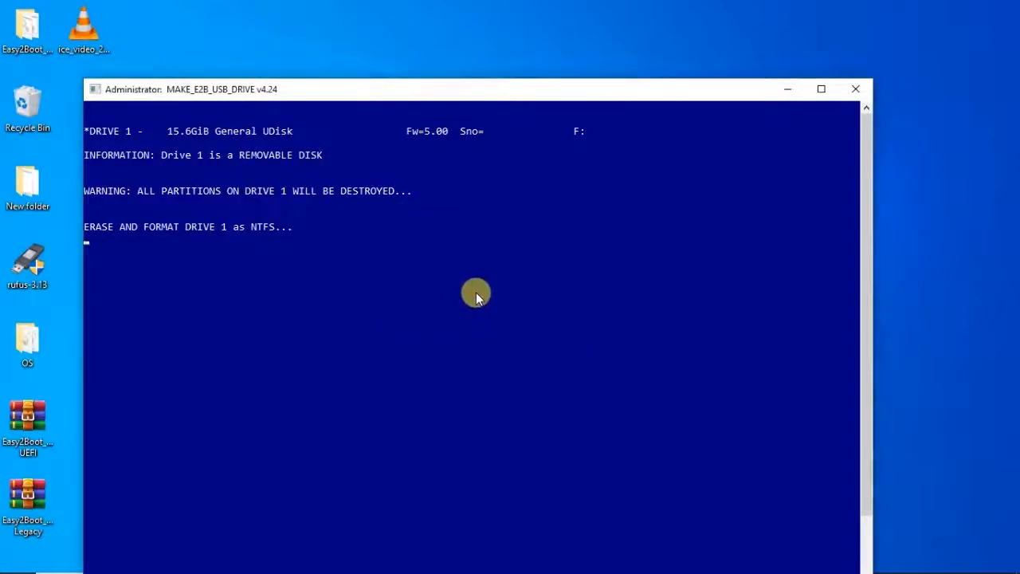
Step: Let the E2B drive script run to completion in a maximized console, dismiss the finished console and close the Make_E2B window
drag(616, 94, 616, 90)
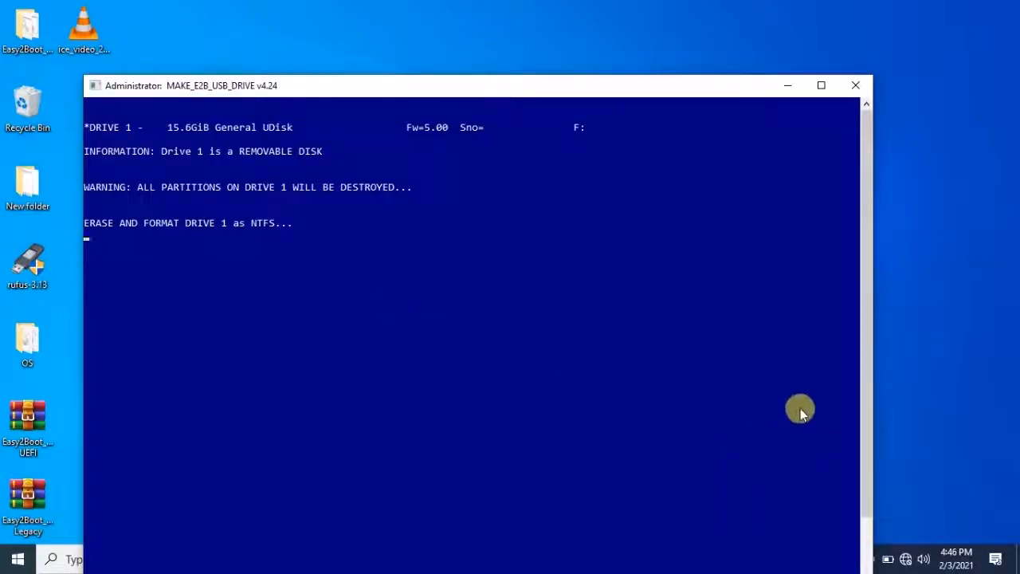
drag(638, 80, 597, 54)
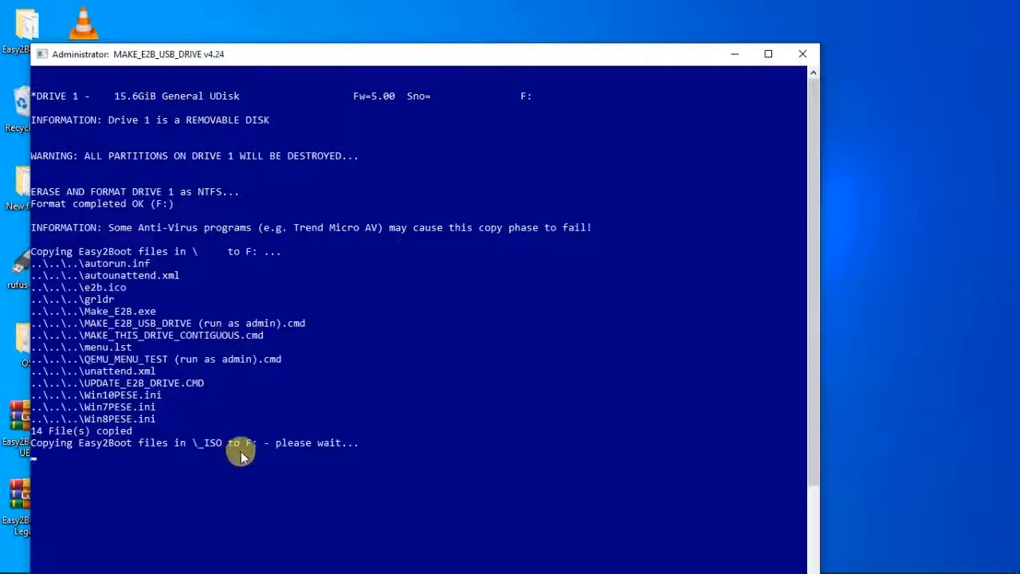
click(769, 55)
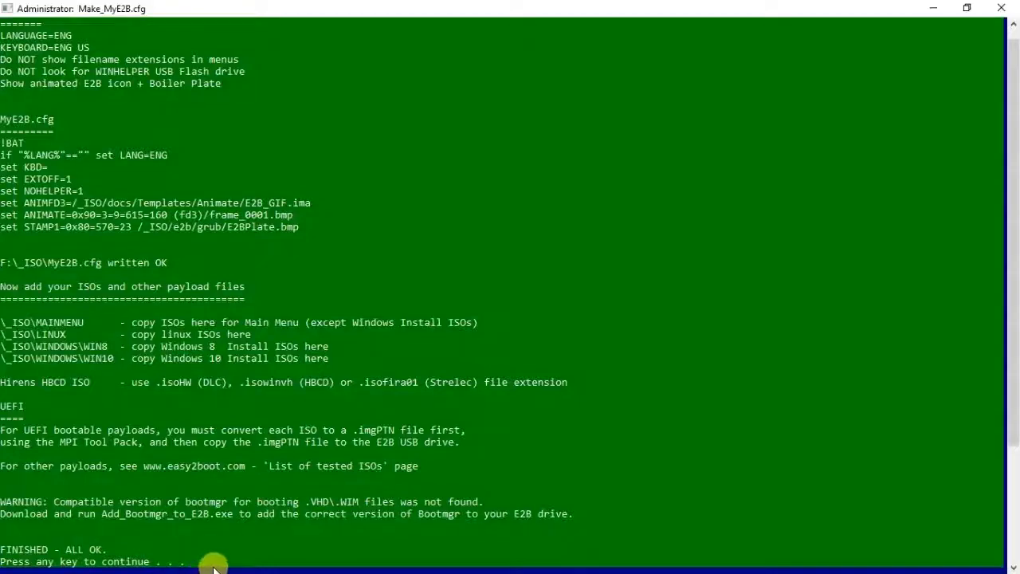
key(Return)
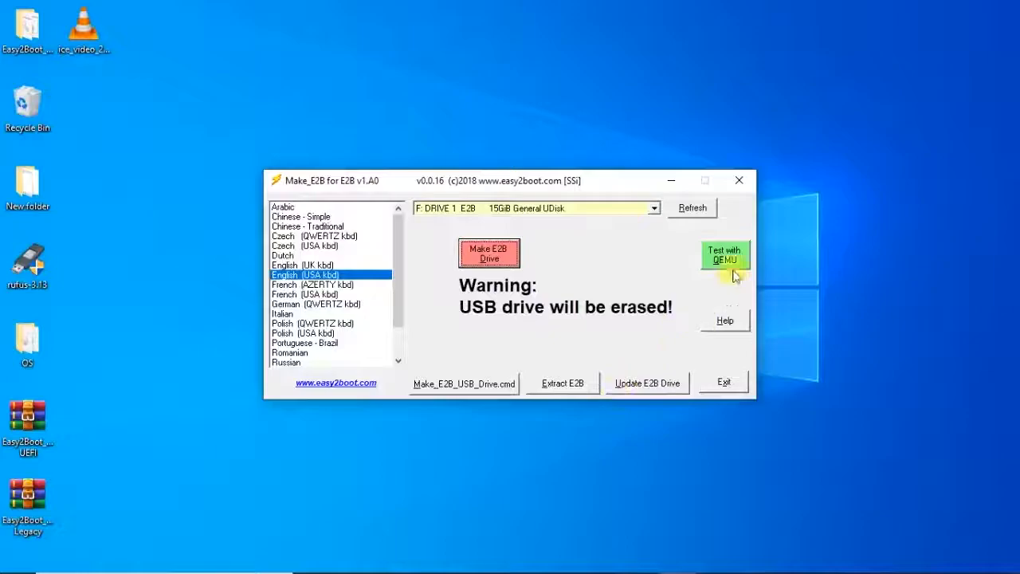
click(739, 183)
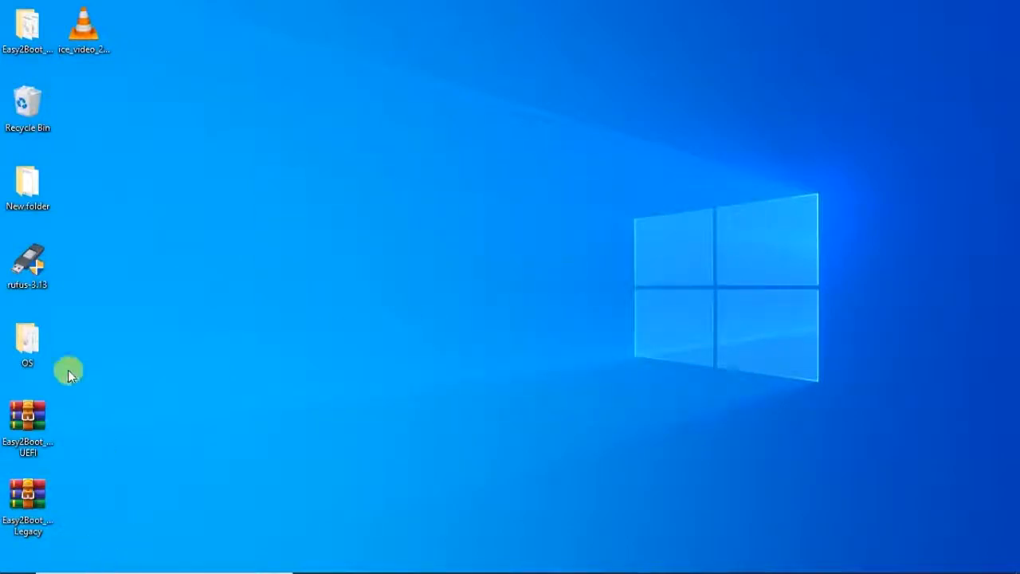
Step: Open the desktop's OS folder and select all the Windows disc images in it
double_click(30, 345)
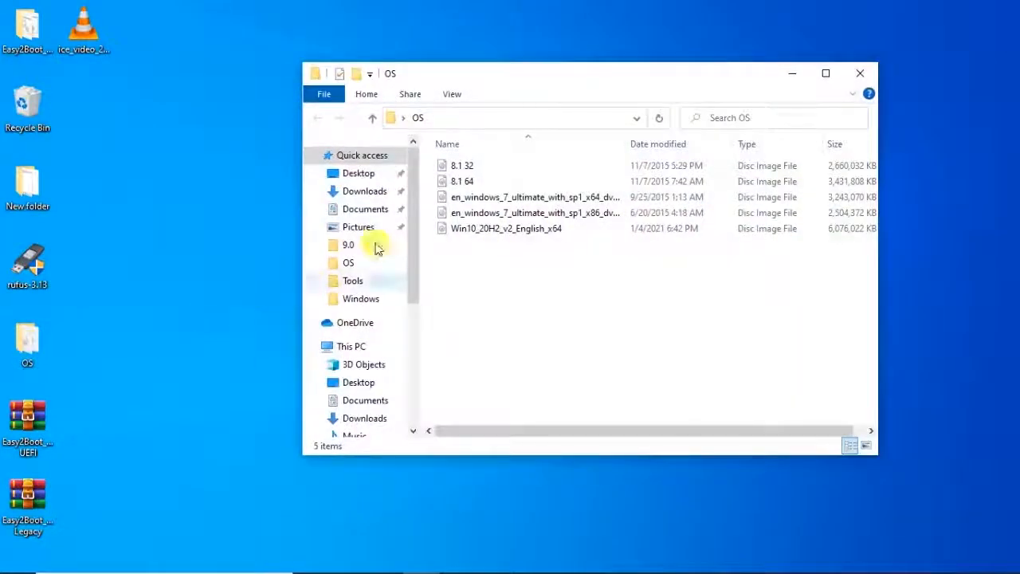
drag(553, 83, 571, 107)
drag(539, 309, 592, 189)
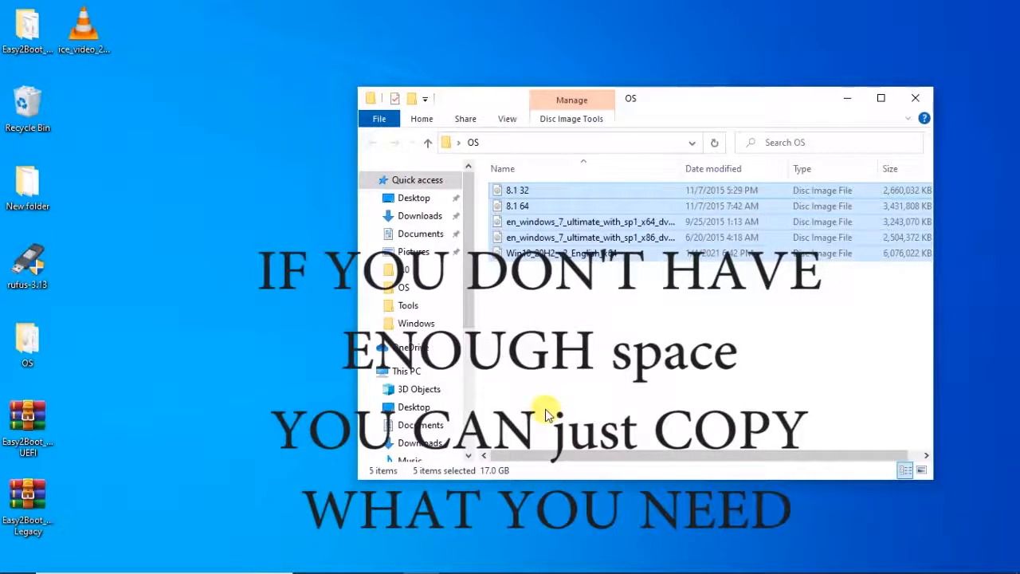
Step: Open the _ISO folder on the E2B (F:) drive in a maximized File Explorer window
click(448, 379)
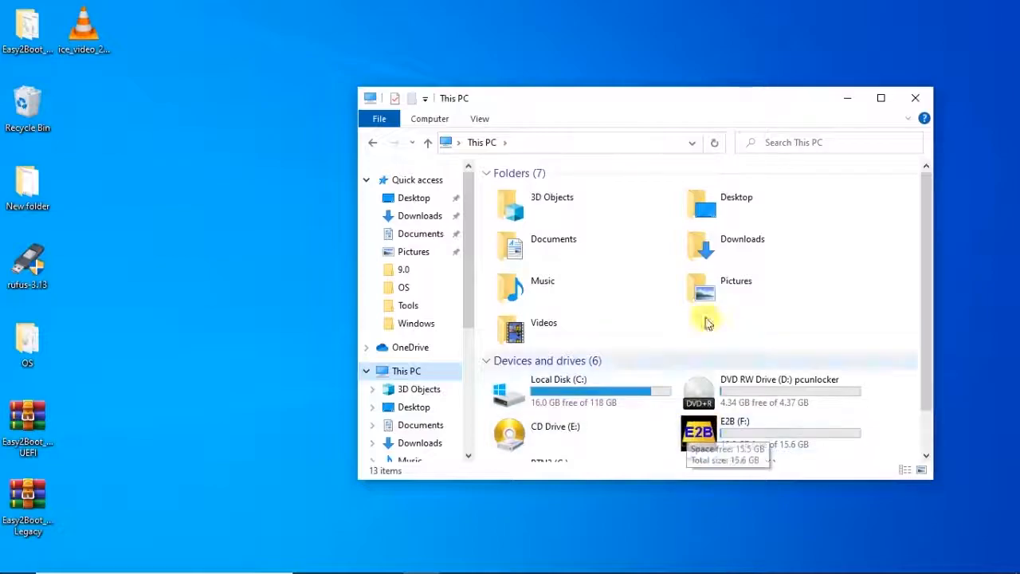
click(880, 106)
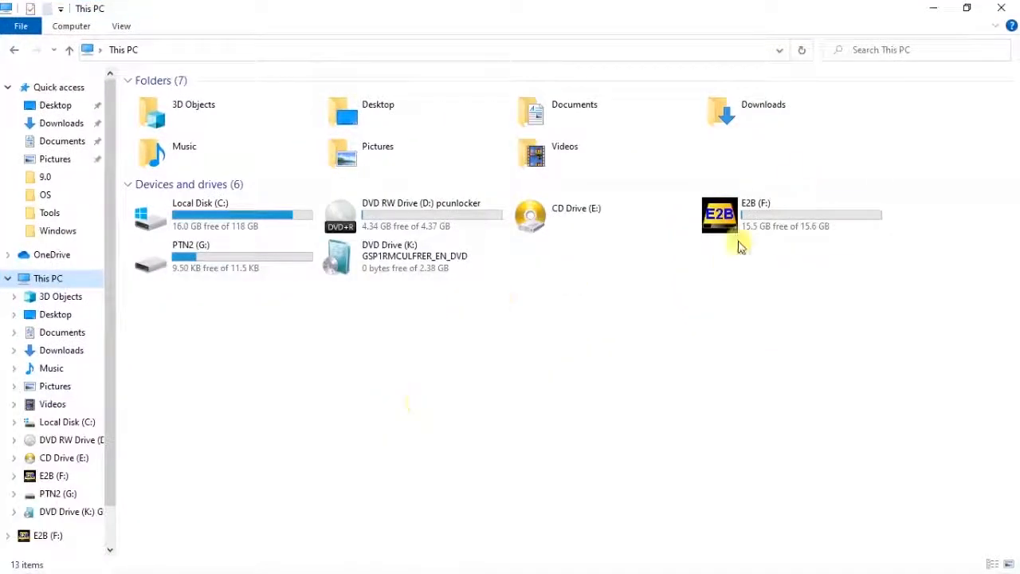
click(758, 205)
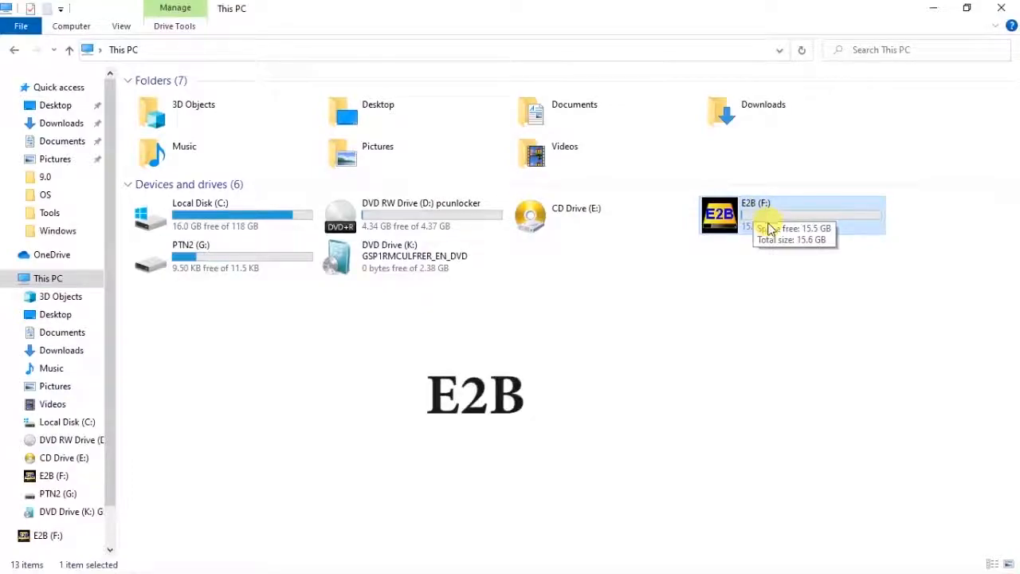
double_click(770, 229)
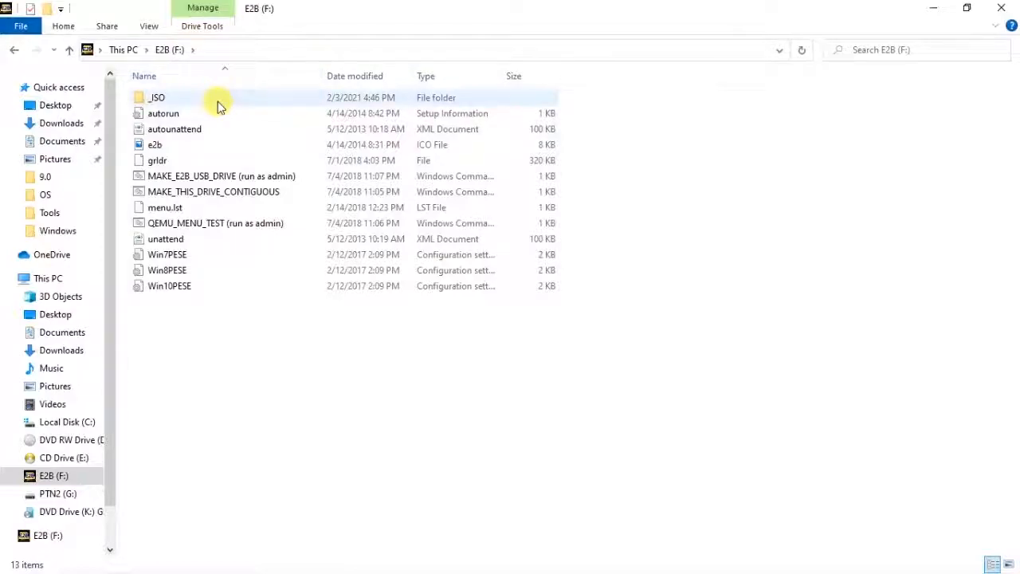
mouse_move(220, 106)
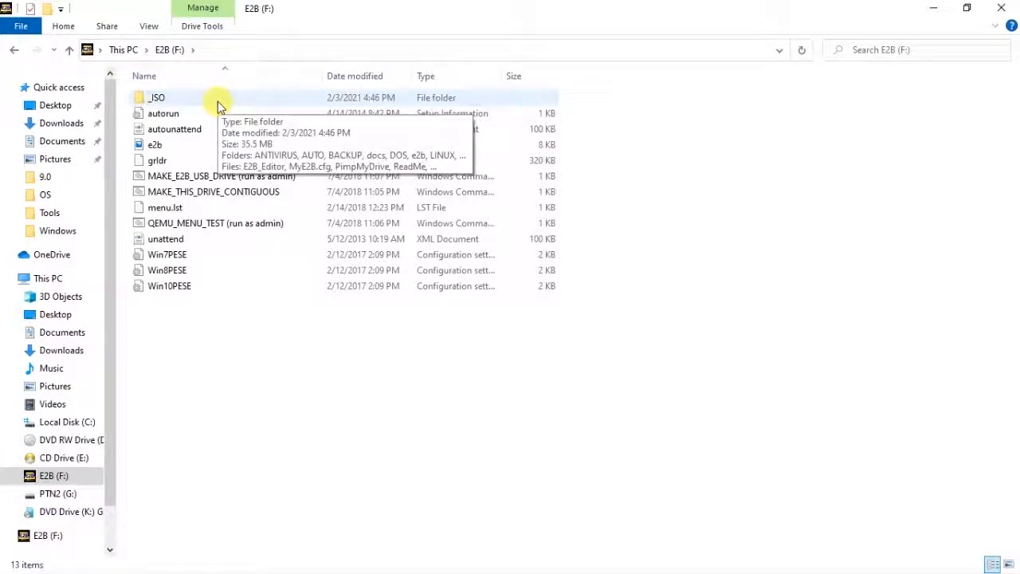
double_click(217, 101)
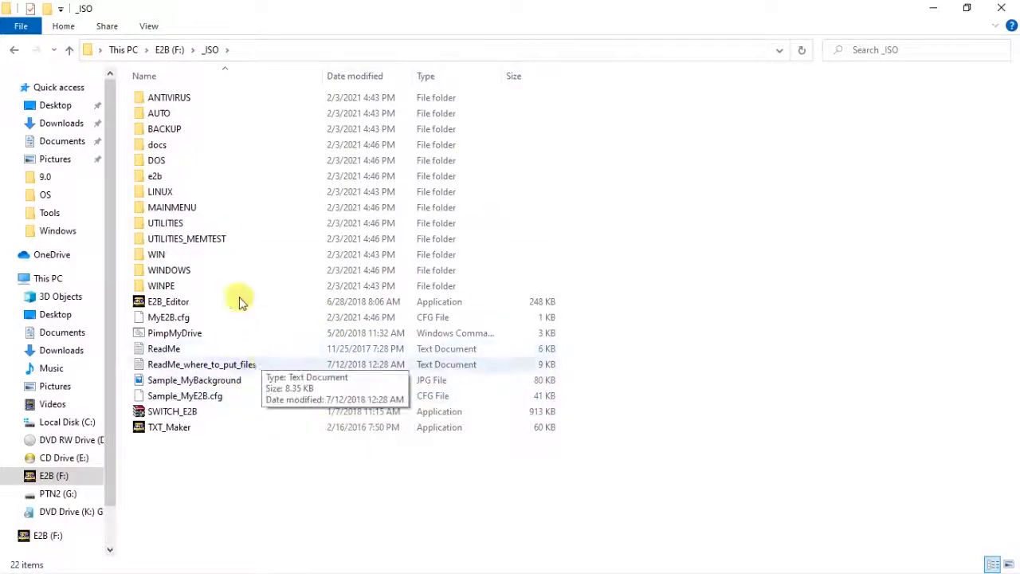
Step: Check the LINUX folder inside _ISO, return to _ISO and open the WINDOWS folder
double_click(181, 194)
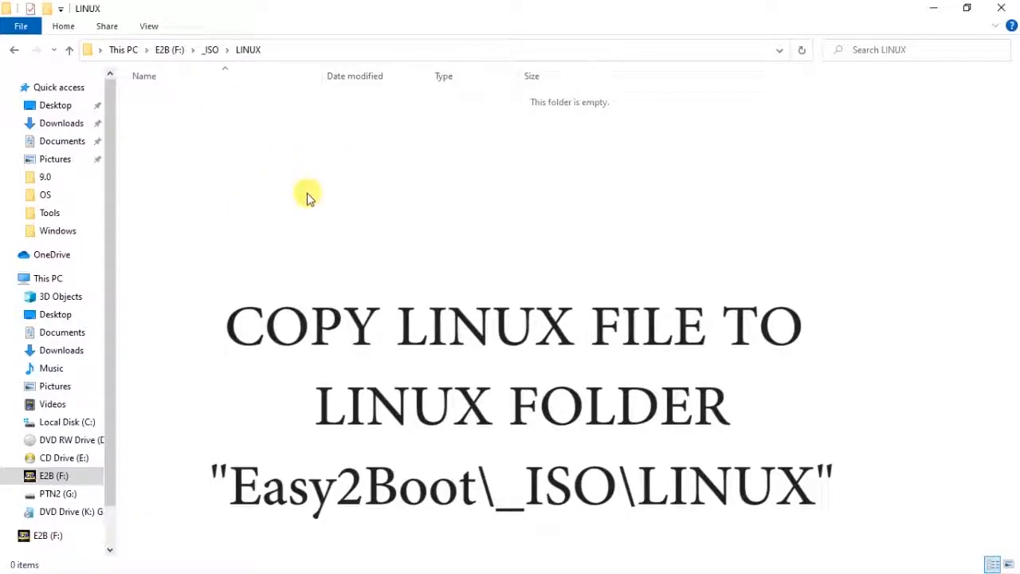
click(13, 52)
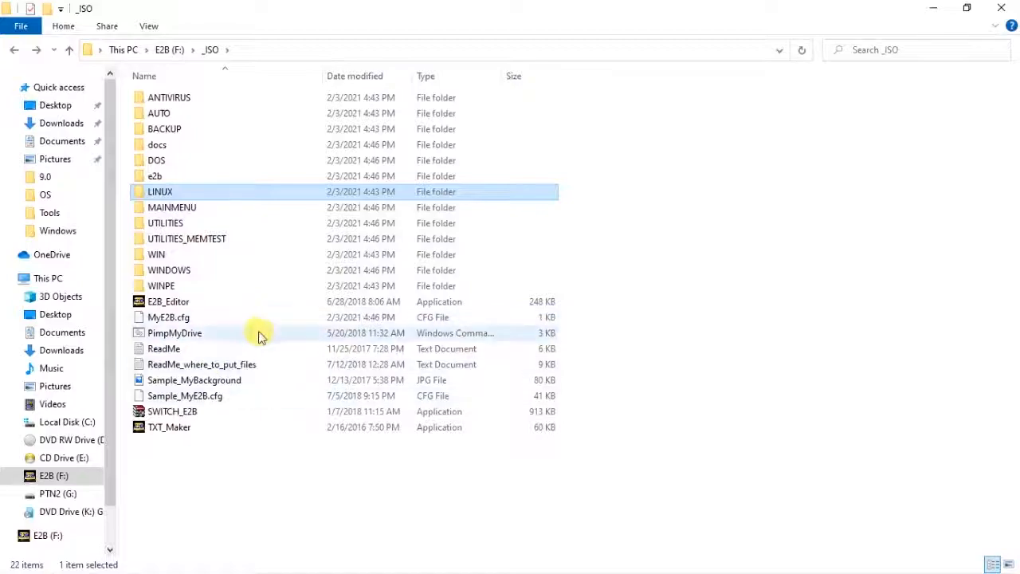
double_click(252, 270)
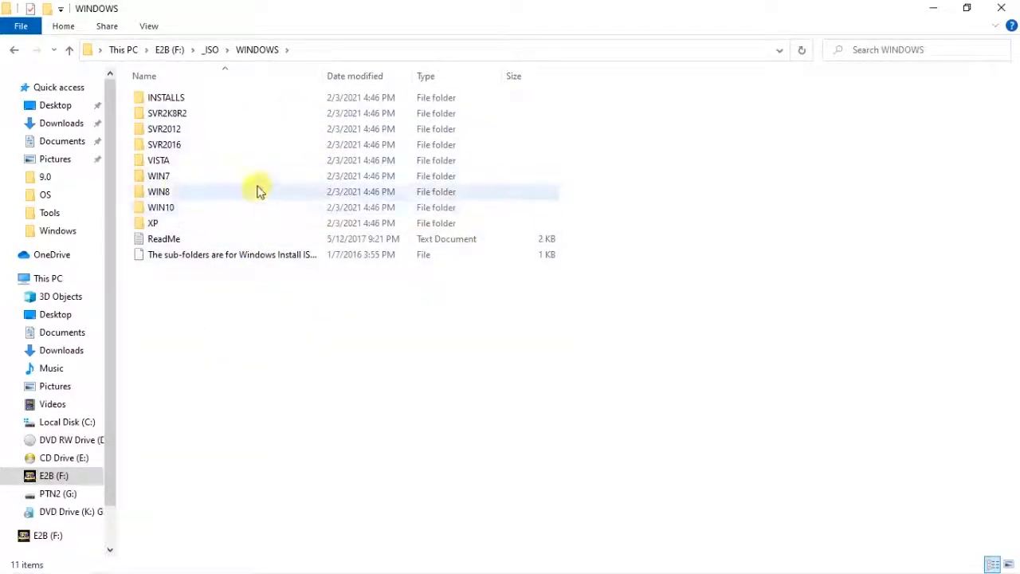
Step: Examine the Windows version subfolders in the WINDOWS folder, from VISTA to XP, singling out WIN10, WIN8 and WIN7
drag(295, 516, 383, 76)
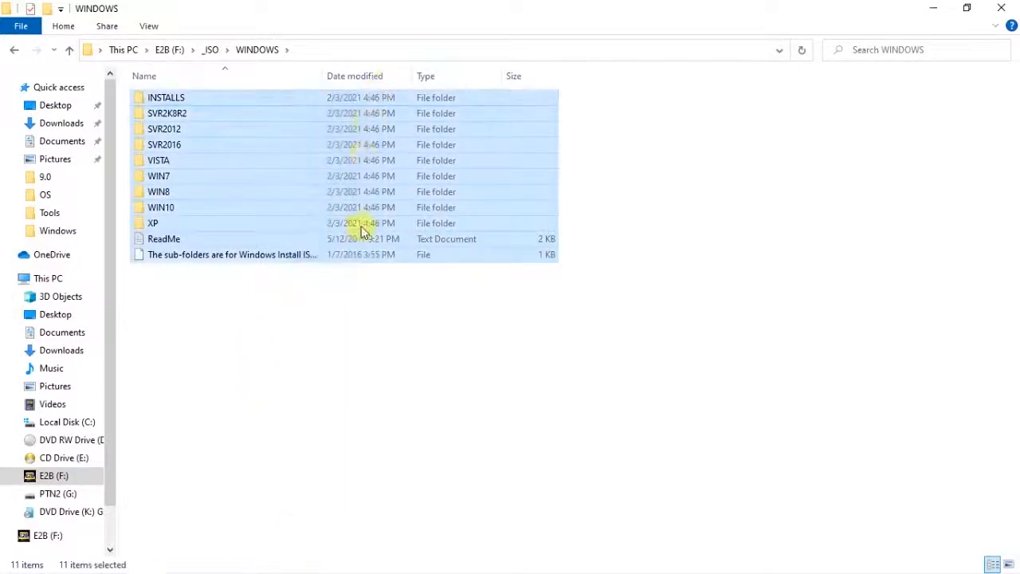
click(356, 310)
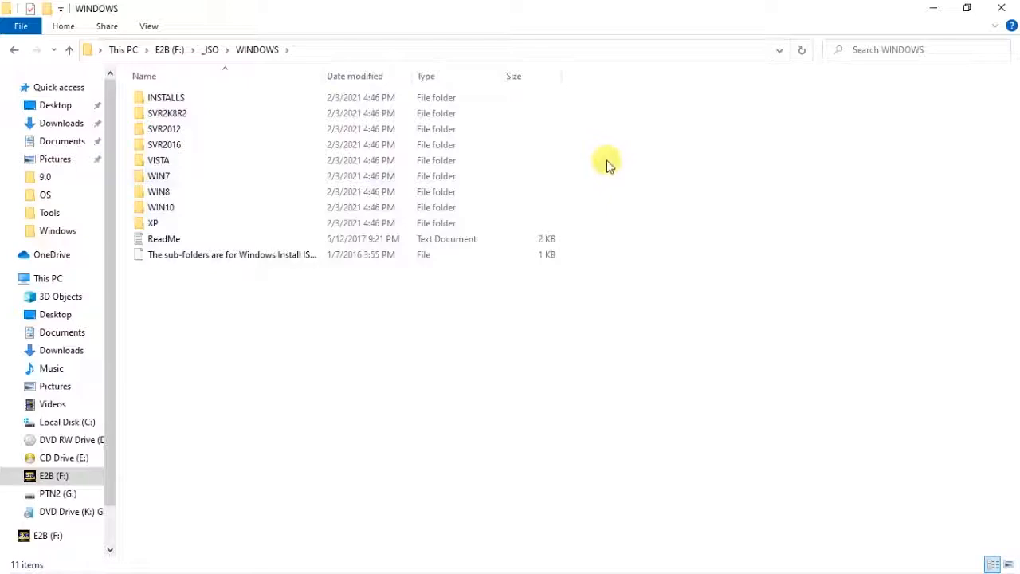
drag(607, 162, 526, 227)
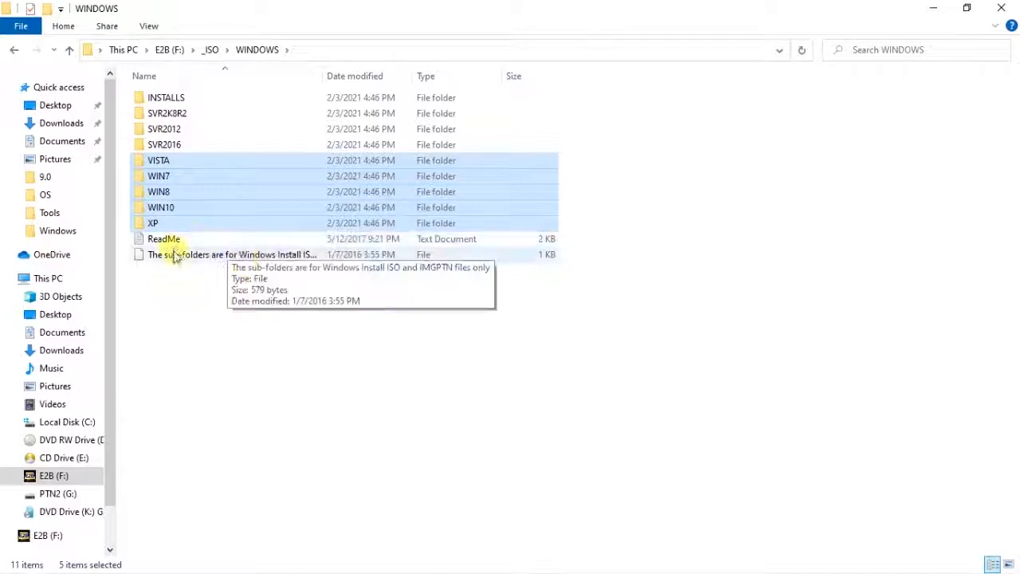
click(217, 207)
click(227, 191)
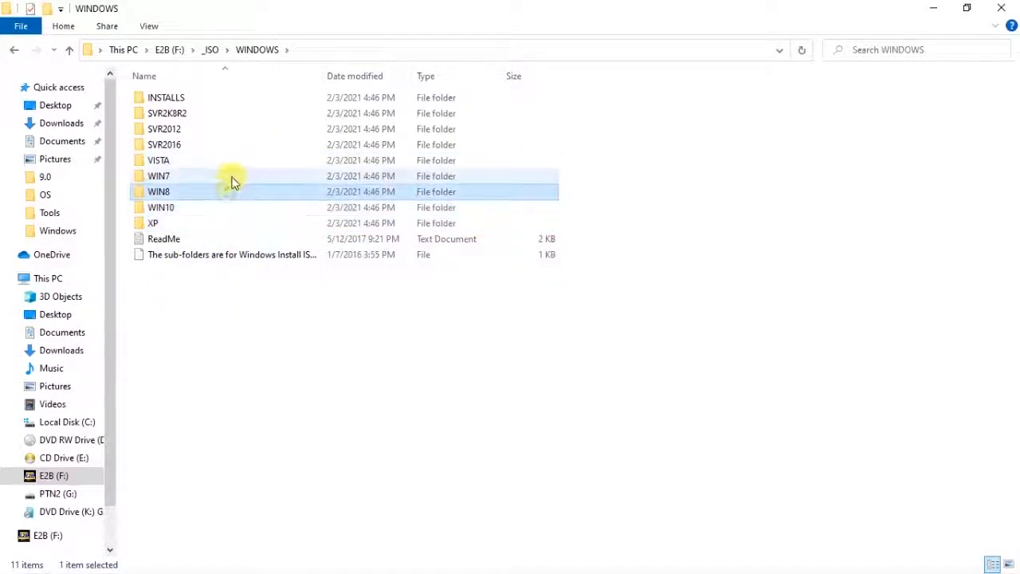
click(231, 176)
Step: Open the desktop's OS folder and arrange its window side by side with the restored WINDOWS folder window
drag(403, 8, 610, 75)
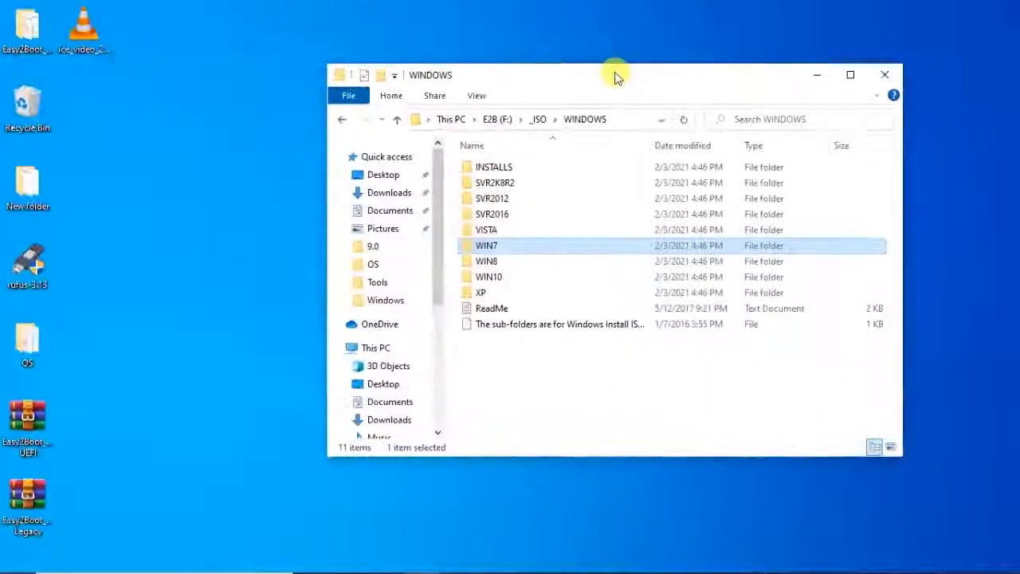
click(46, 356)
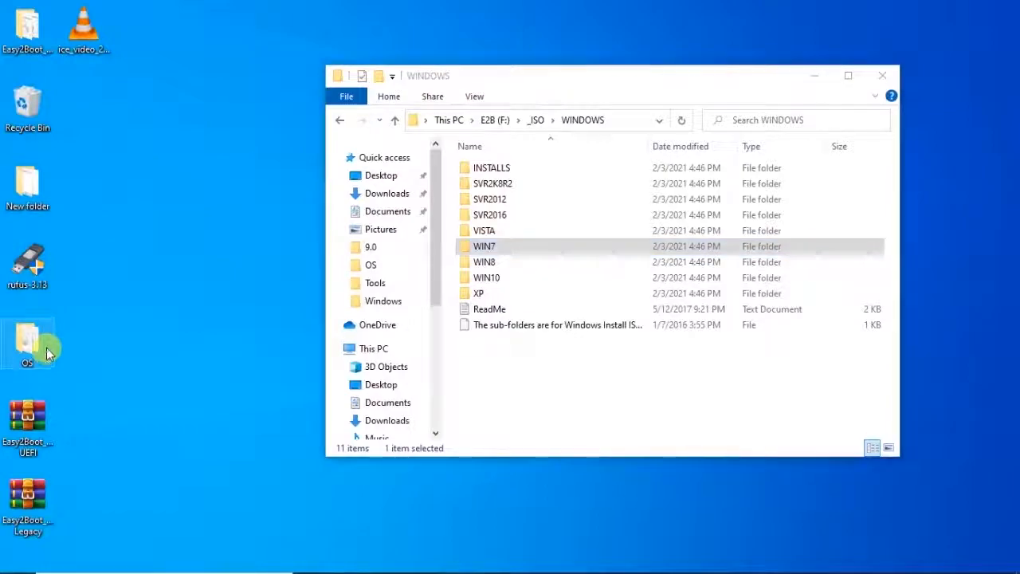
double_click(48, 350)
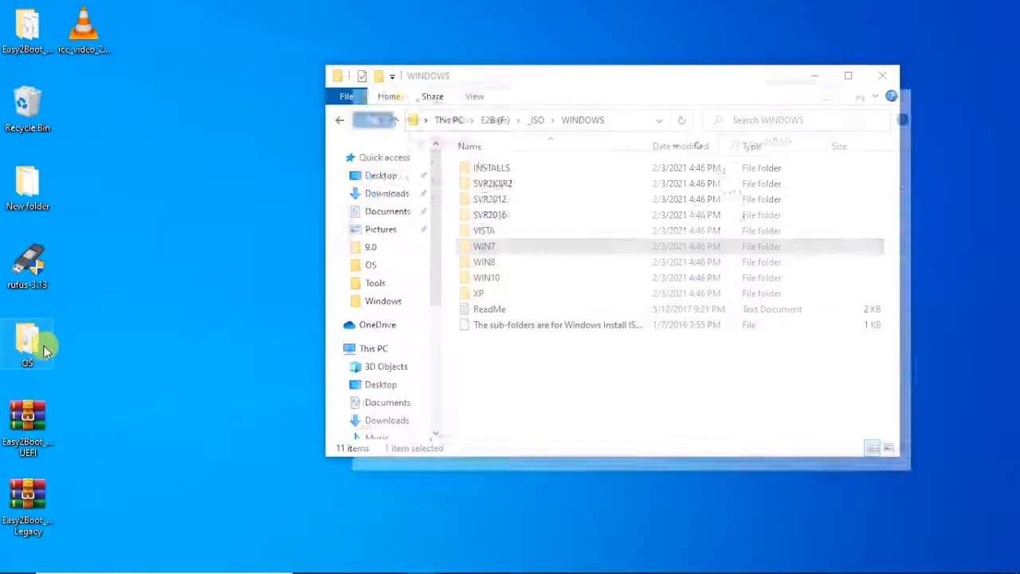
drag(520, 96, 0, 179)
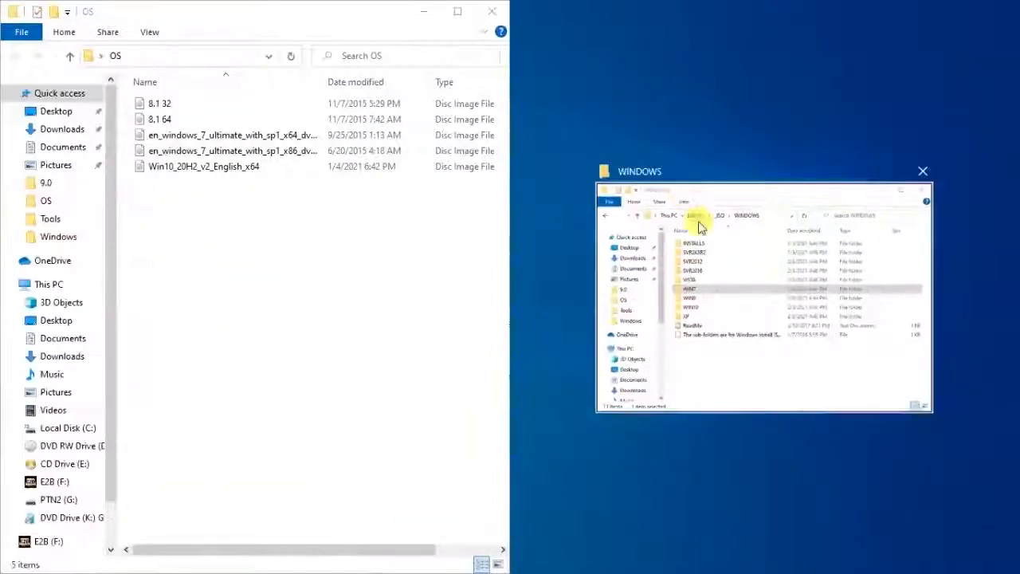
click(698, 220)
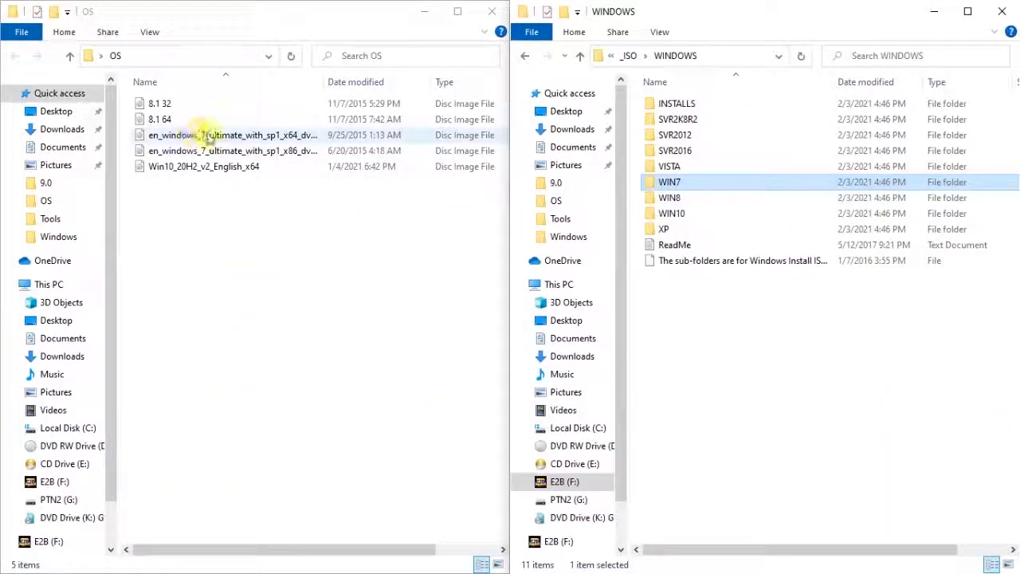
Step: Copy the Win10_20H2_v2_English_x64 disc image from the OS folder into the WIN10 folder on the E2B drive
click(213, 169)
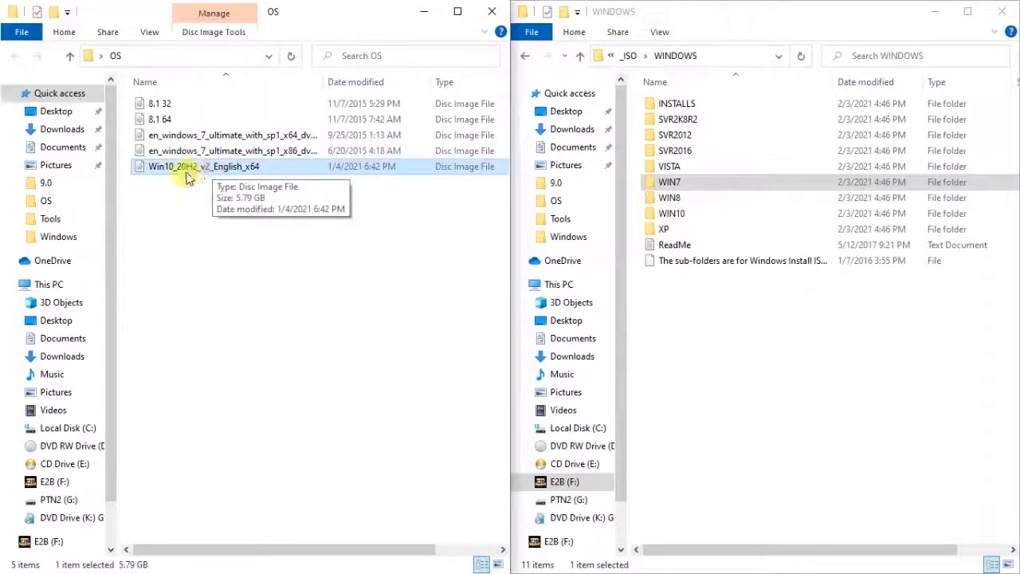
drag(198, 171, 690, 213)
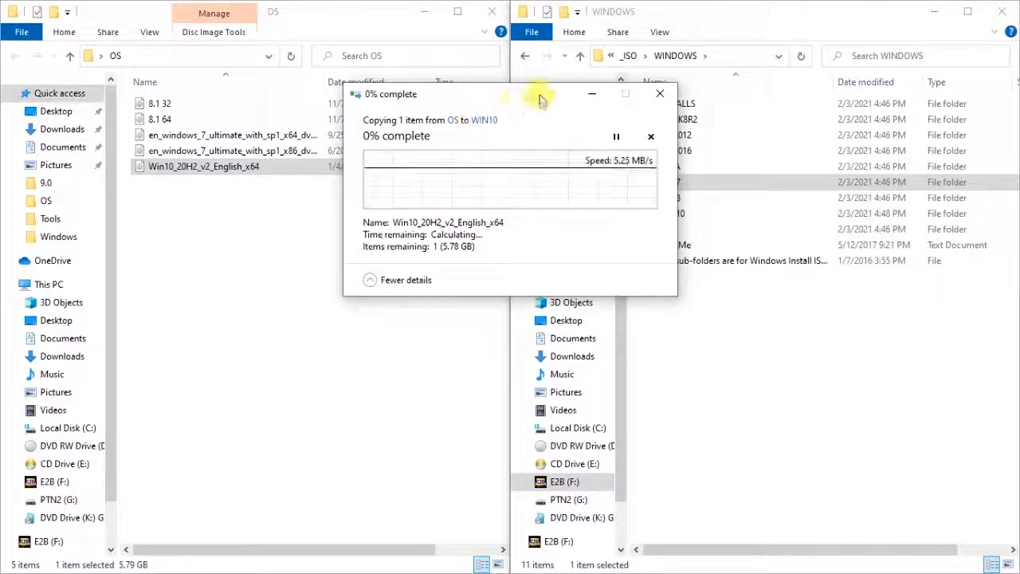
drag(556, 95, 531, 255)
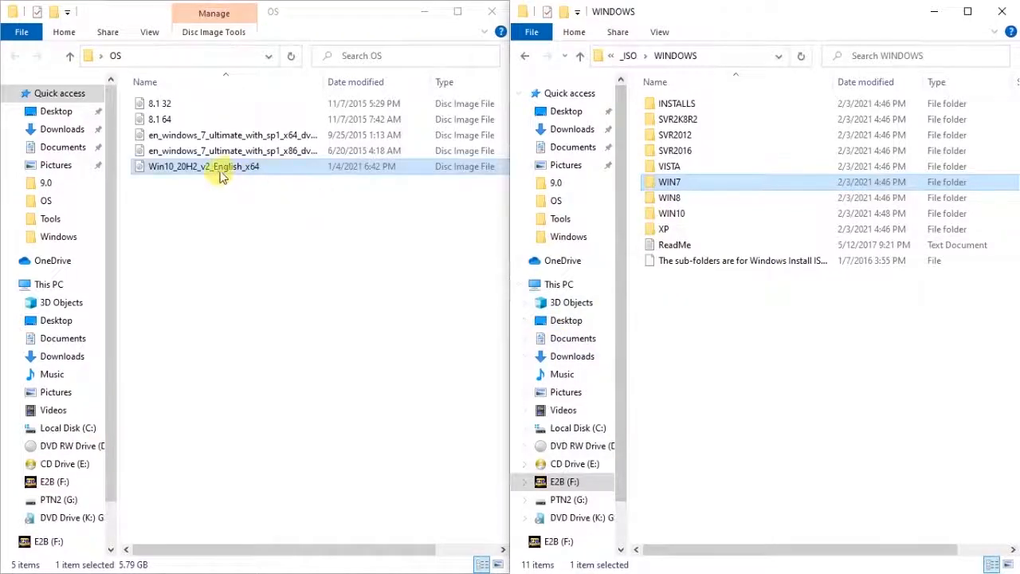
Step: Check the WIN10 folder for the copied Win10_20H2_v2_English_x64 disc image and return to the WINDOWS folder
double_click(766, 217)
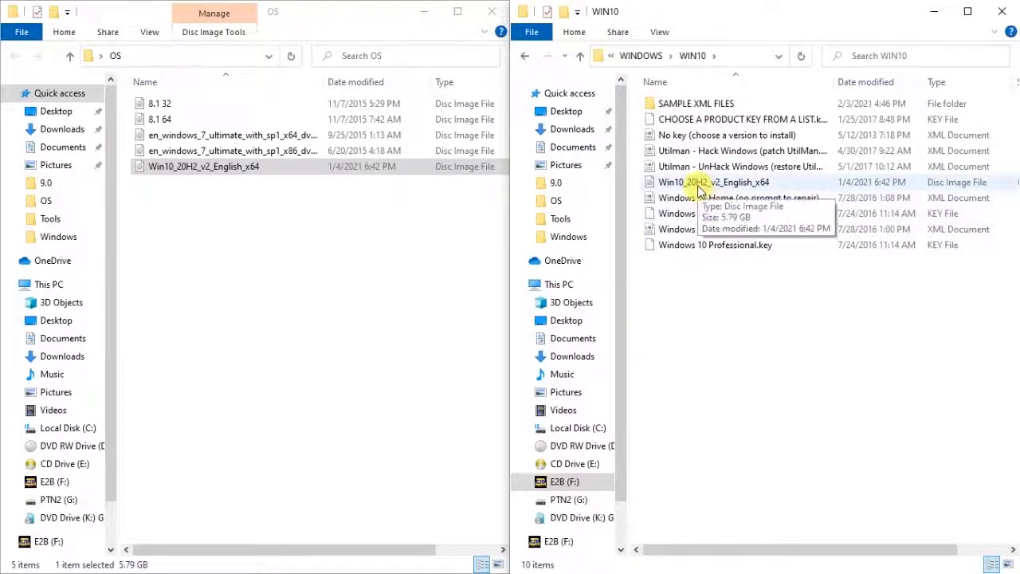
click(687, 188)
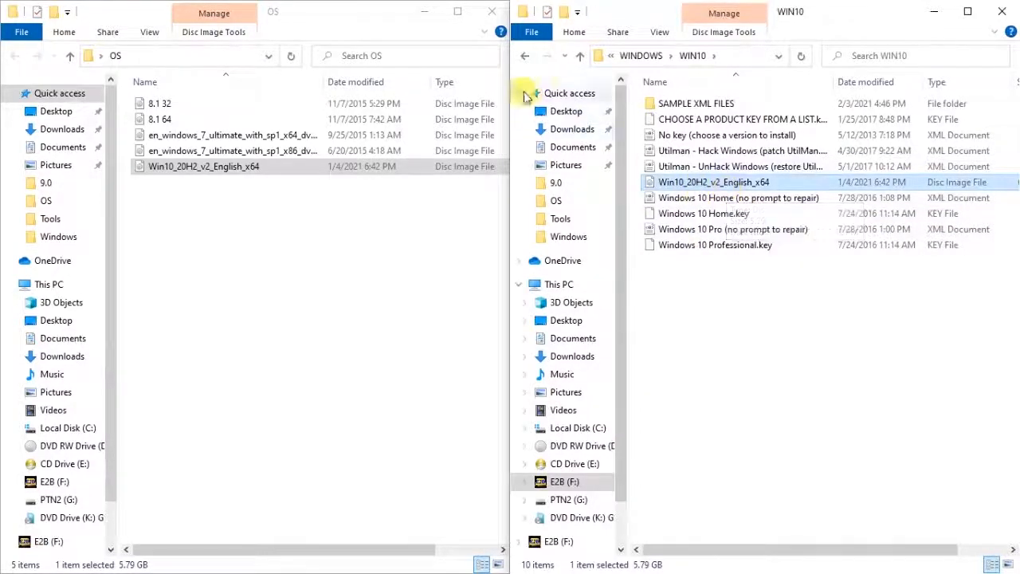
click(520, 61)
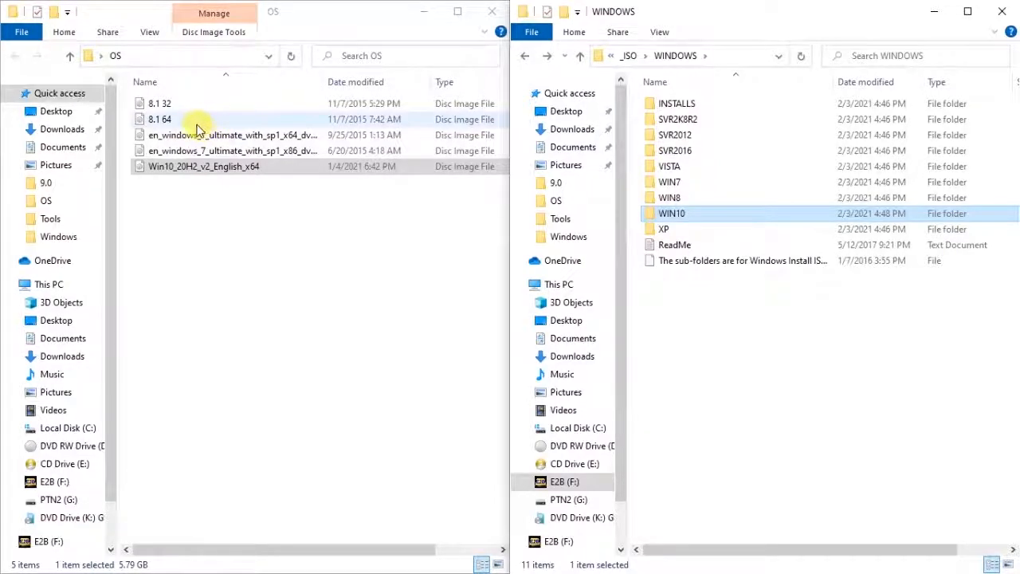
Step: Copy the 8.1 32 and 8.1 64 disc images from the OS folder into the WIN8 folder
click(197, 118)
click(201, 106)
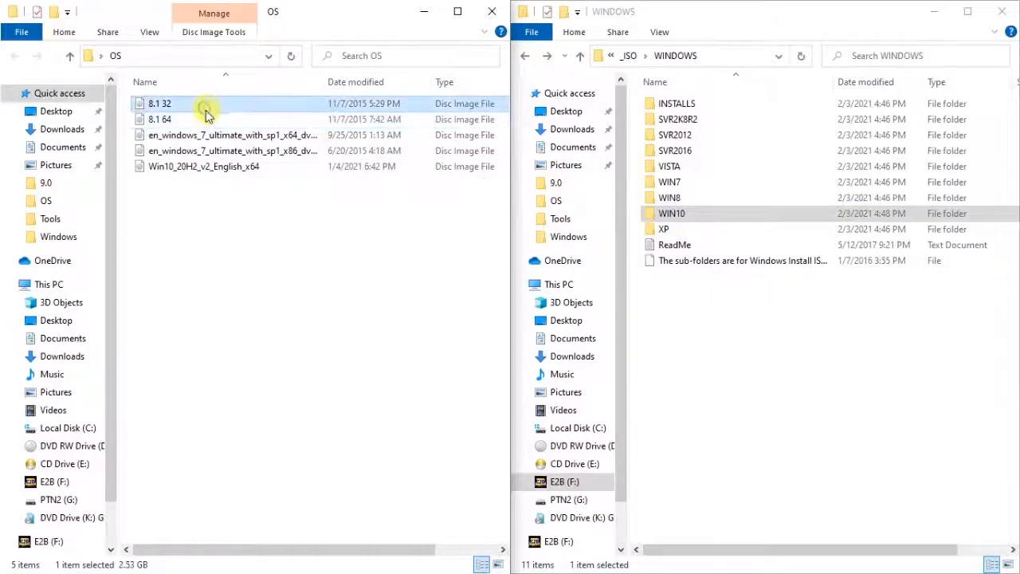
ctrl+click(201, 119)
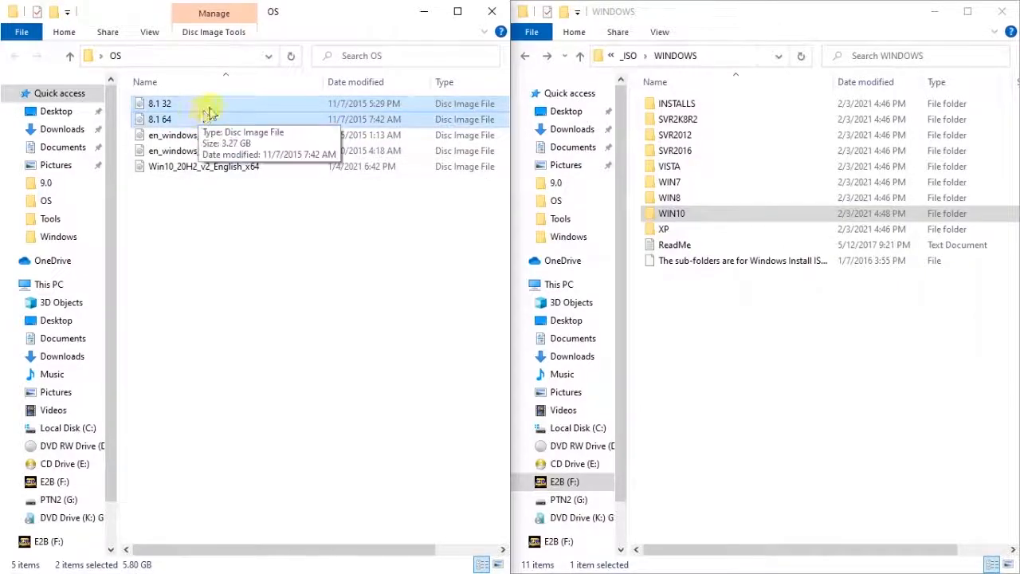
drag(205, 121, 680, 197)
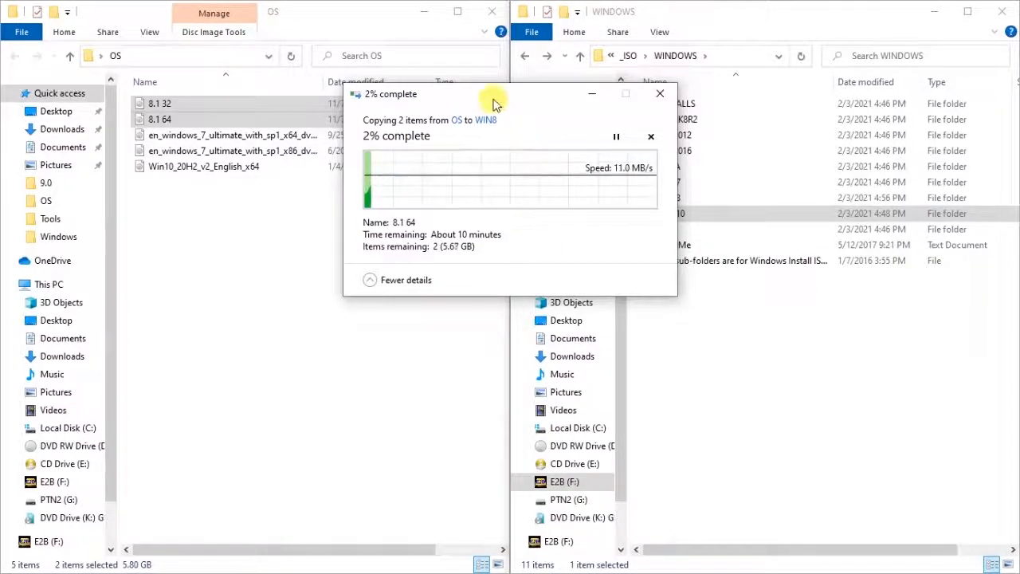
drag(498, 94, 462, 205)
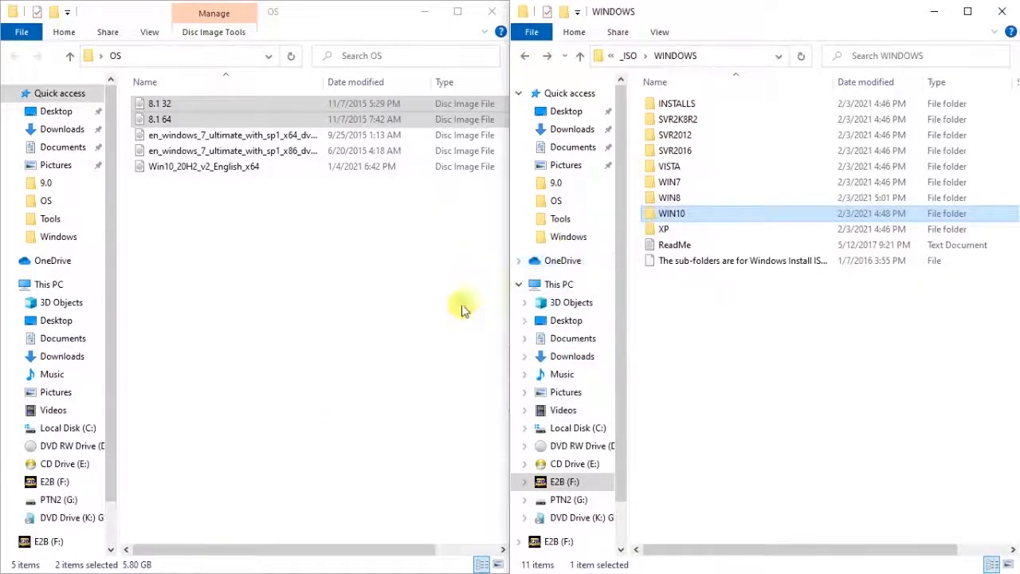
Step: Check the WIN8 folder for the copied 8.1 32 and 8.1 64 disc images and return to the WINDOWS folder
click(676, 202)
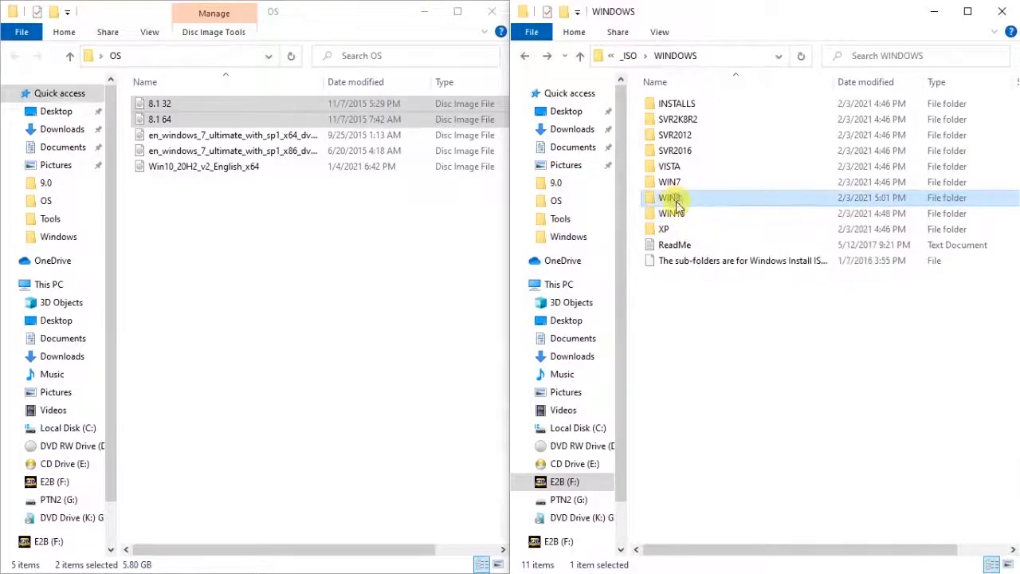
double_click(721, 205)
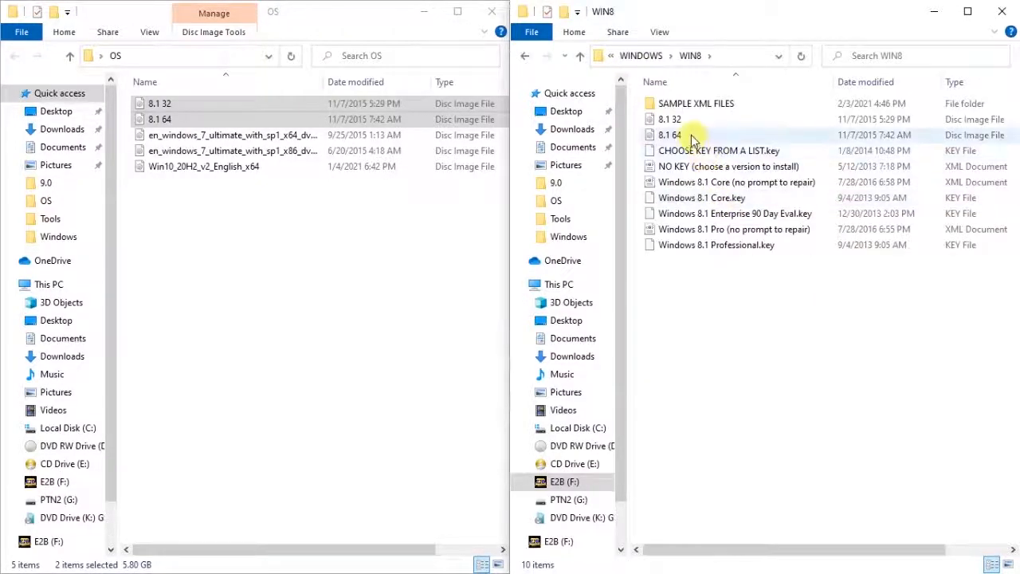
click(687, 137)
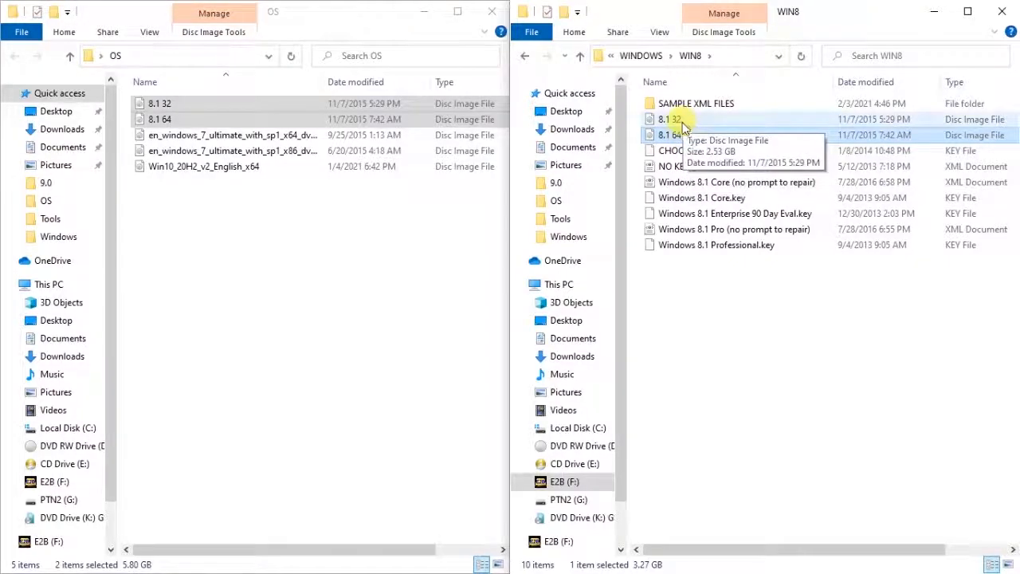
click(525, 56)
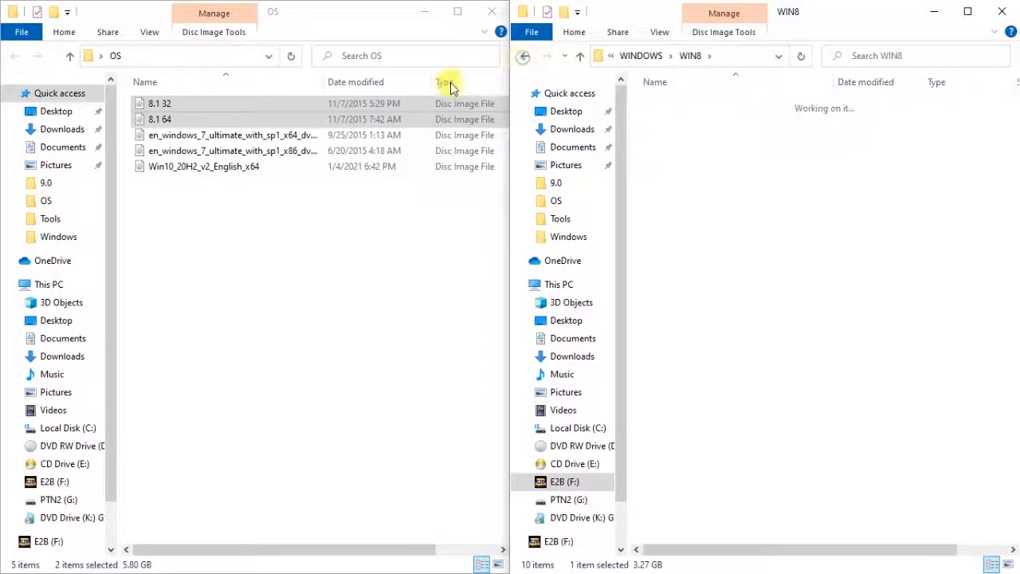
Step: Try to copy both the x64 and x86 Windows 7 Ultimate SP1 disc images into the WIN7 folder
click(304, 137)
shift+click(301, 150)
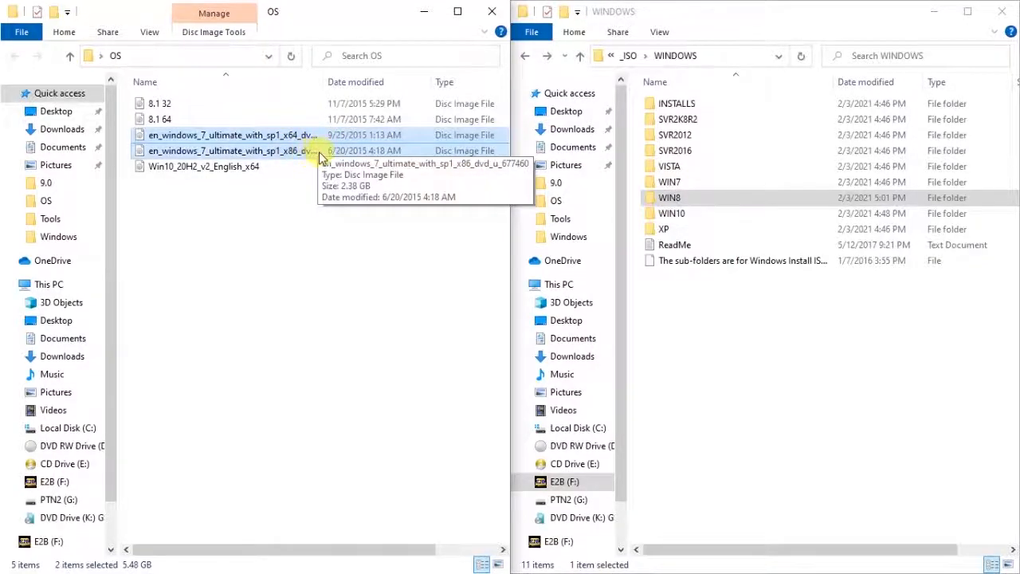
drag(324, 153, 669, 178)
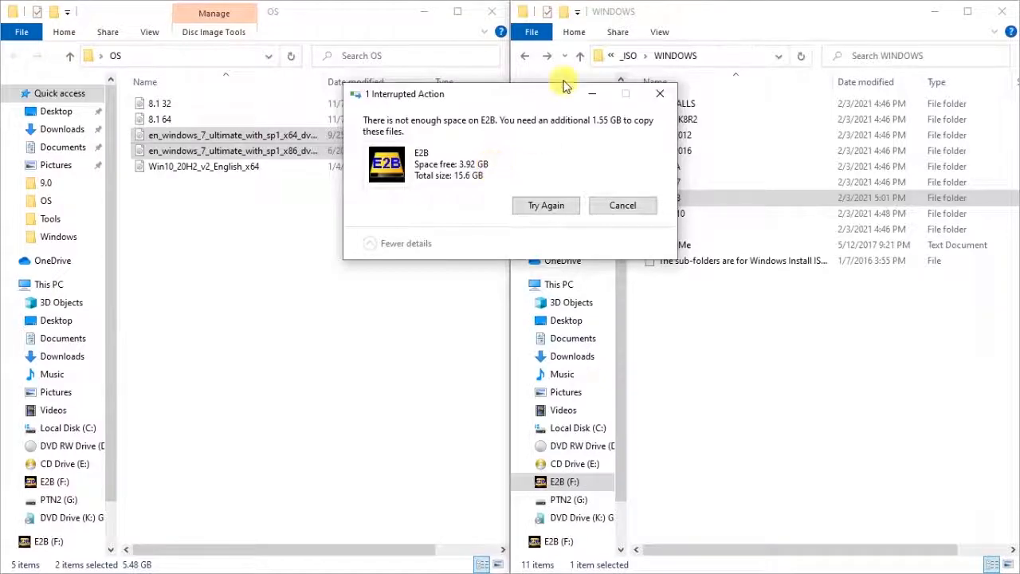
drag(468, 97, 504, 112)
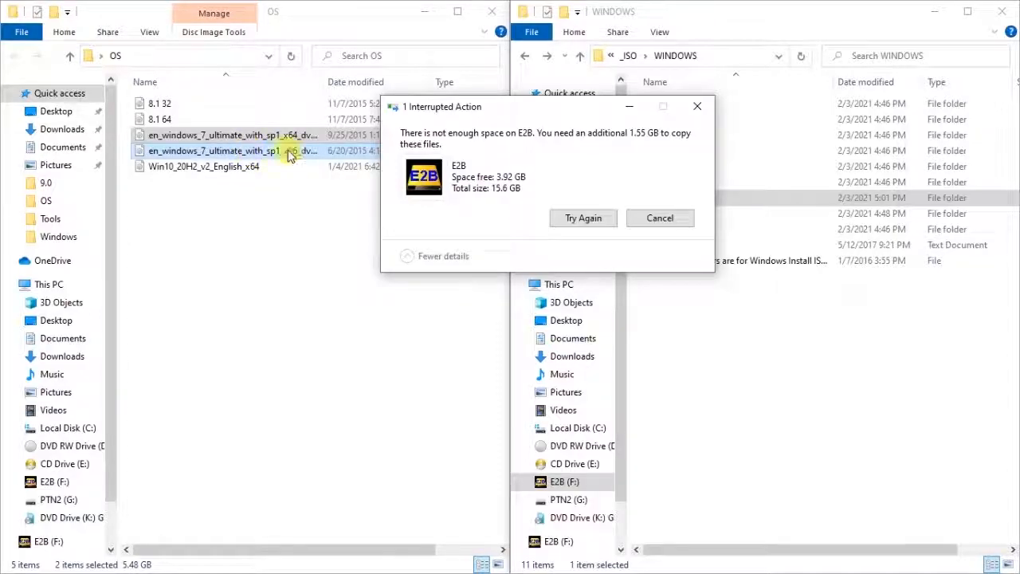
click(667, 219)
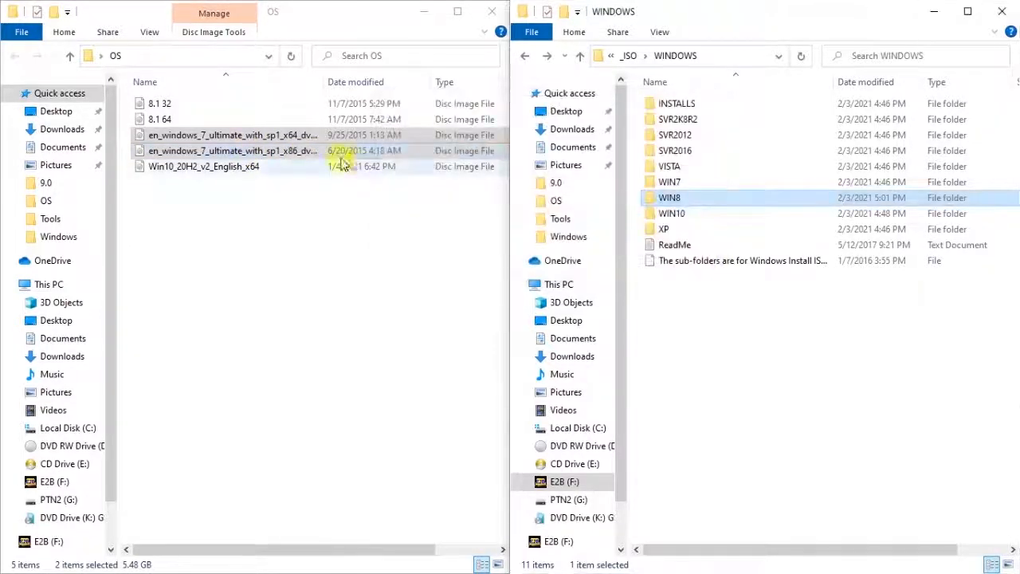
Step: Copy only the x64 Windows 7 Ultimate SP1 disc image from the OS folder into the WIN7 folder
click(319, 151)
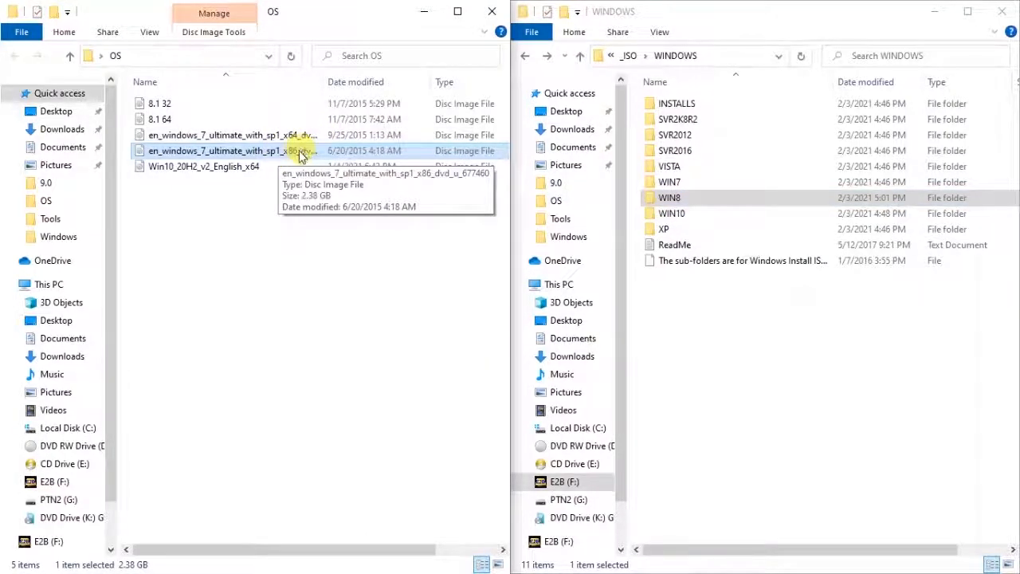
click(294, 138)
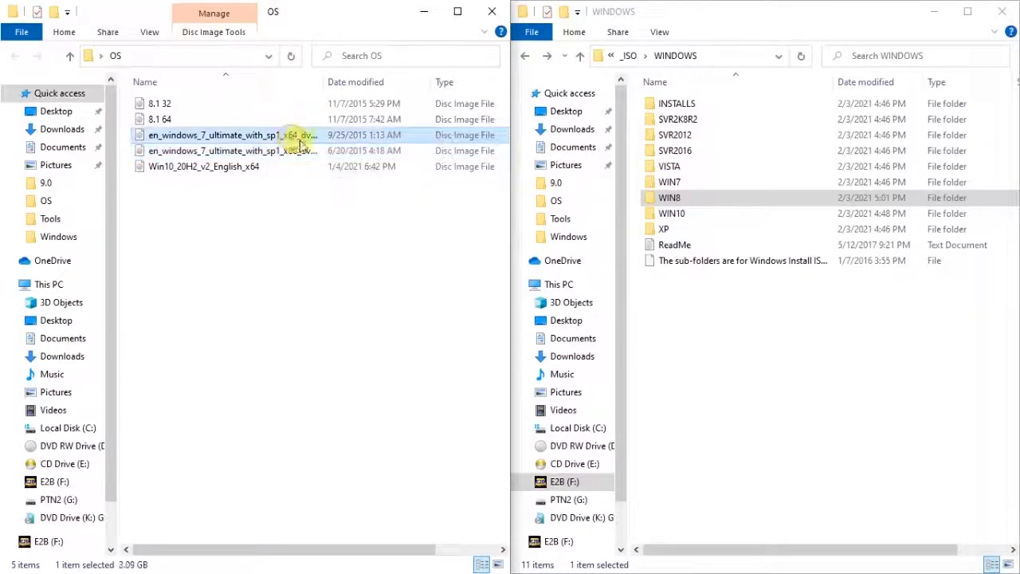
drag(294, 141, 669, 190)
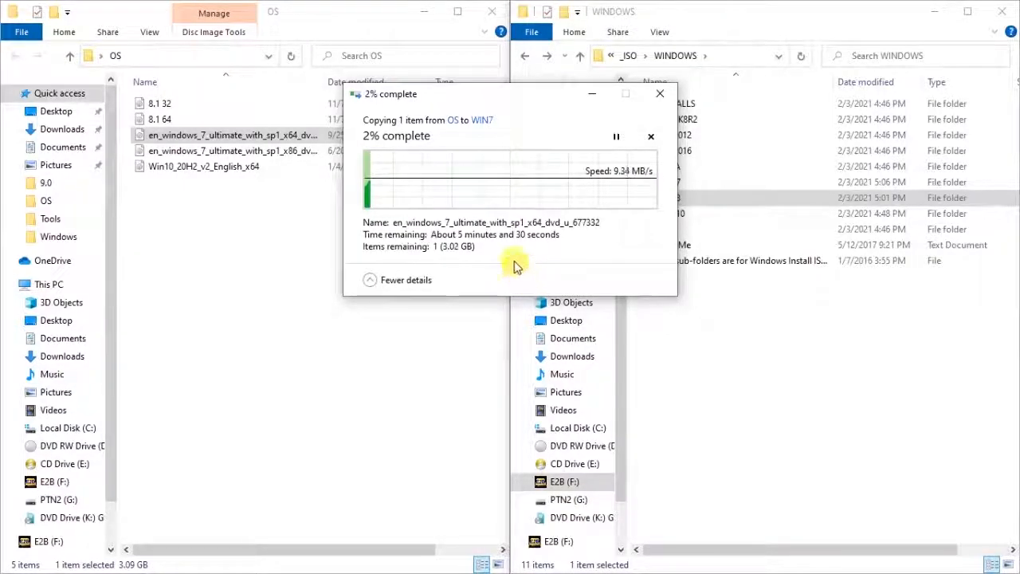
drag(553, 95, 359, 247)
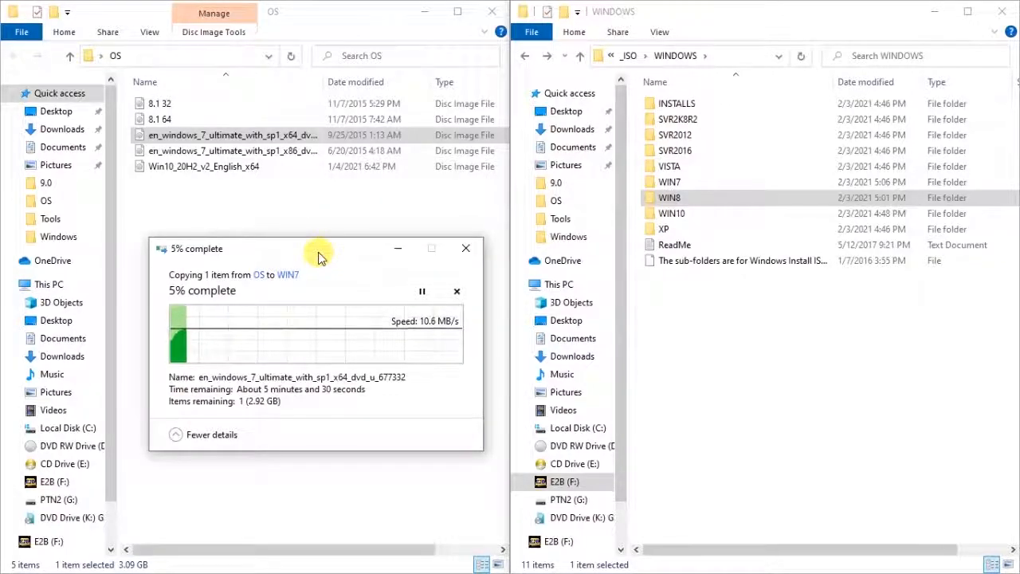
drag(333, 246, 342, 220)
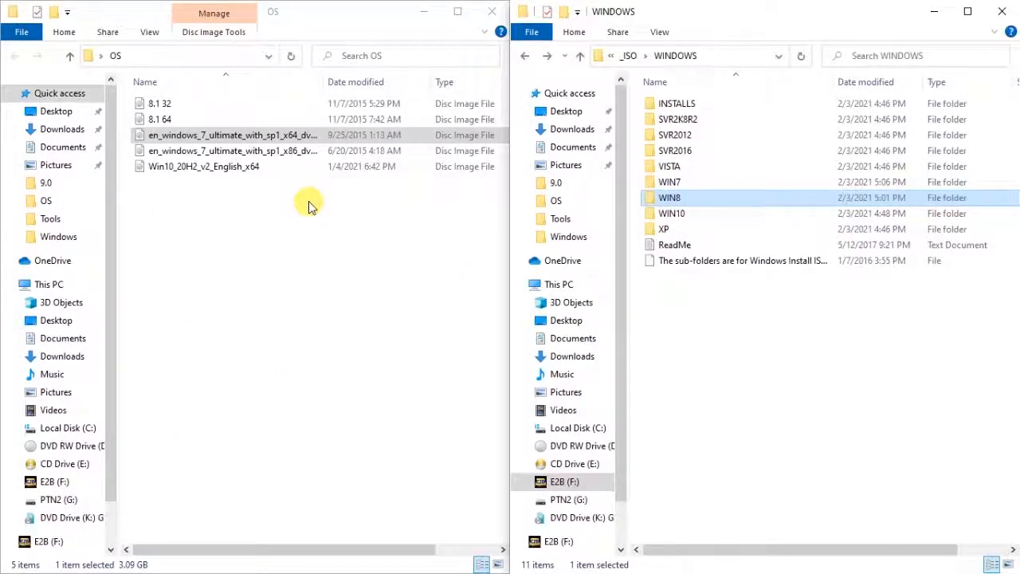
Step: Check the WIN7, WIN8 and WIN10 folders in turn for the disc images copied into each
double_click(724, 183)
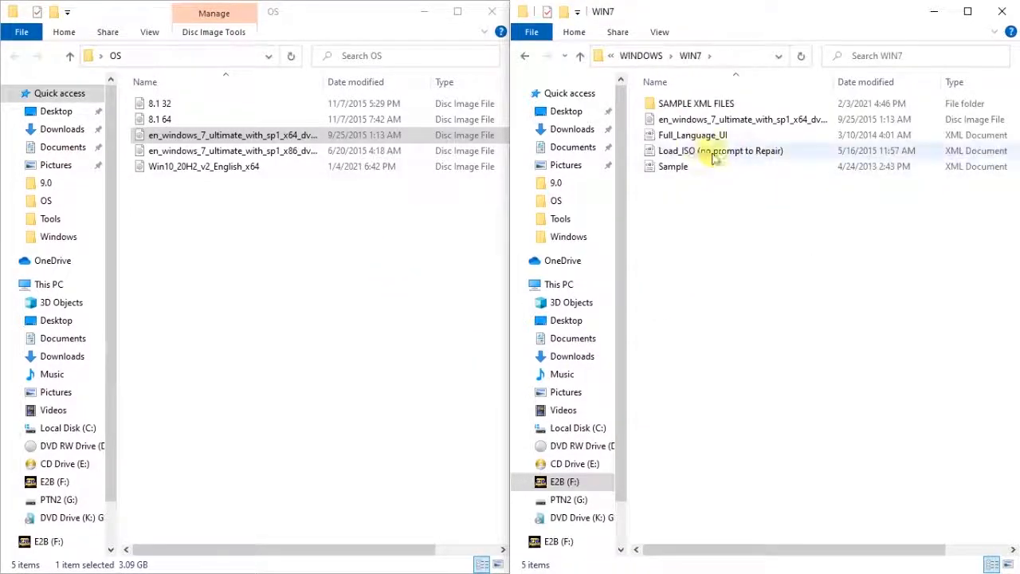
click(729, 121)
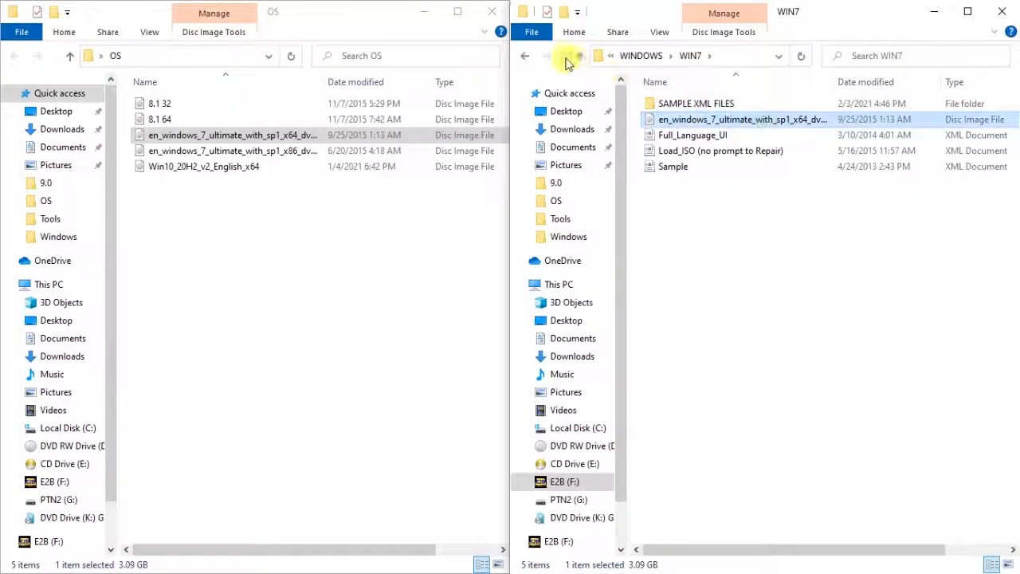
click(525, 55)
click(711, 205)
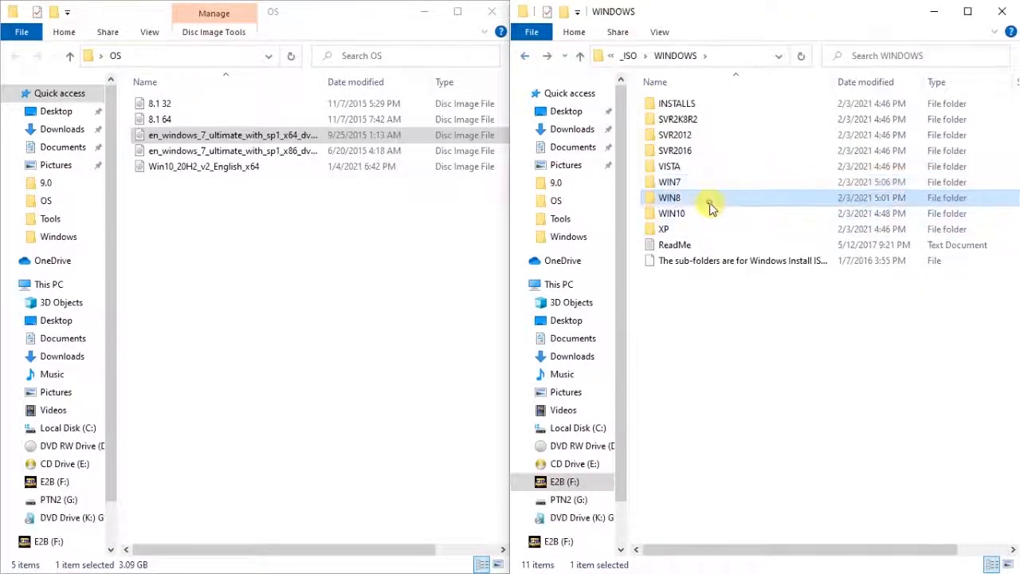
double_click(709, 205)
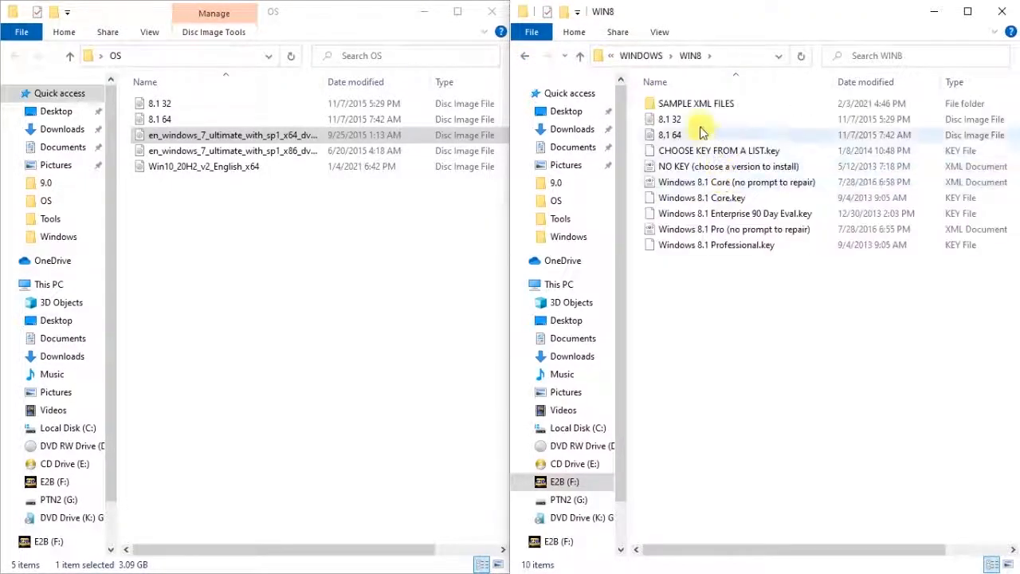
click(692, 135)
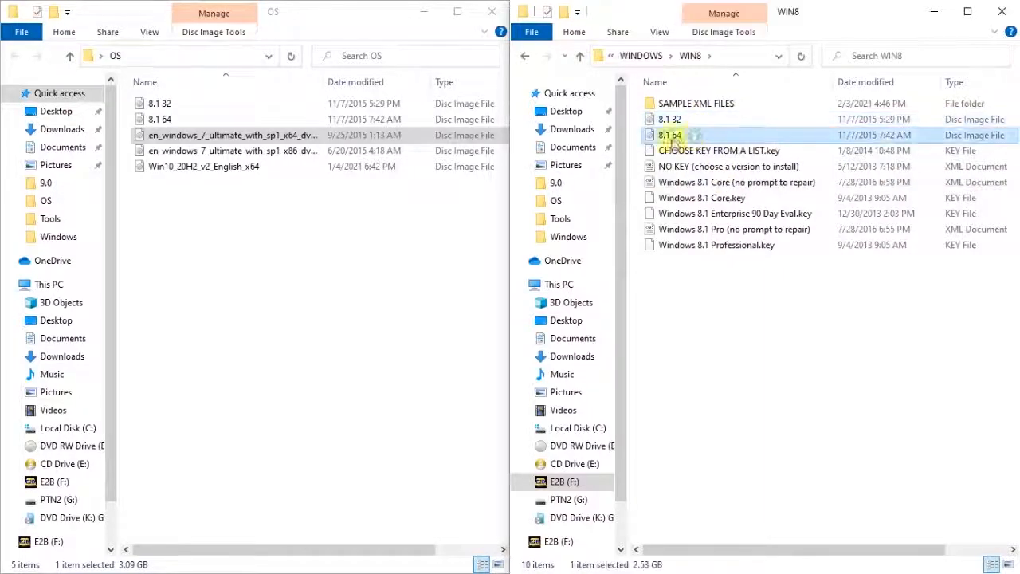
click(525, 56)
double_click(676, 212)
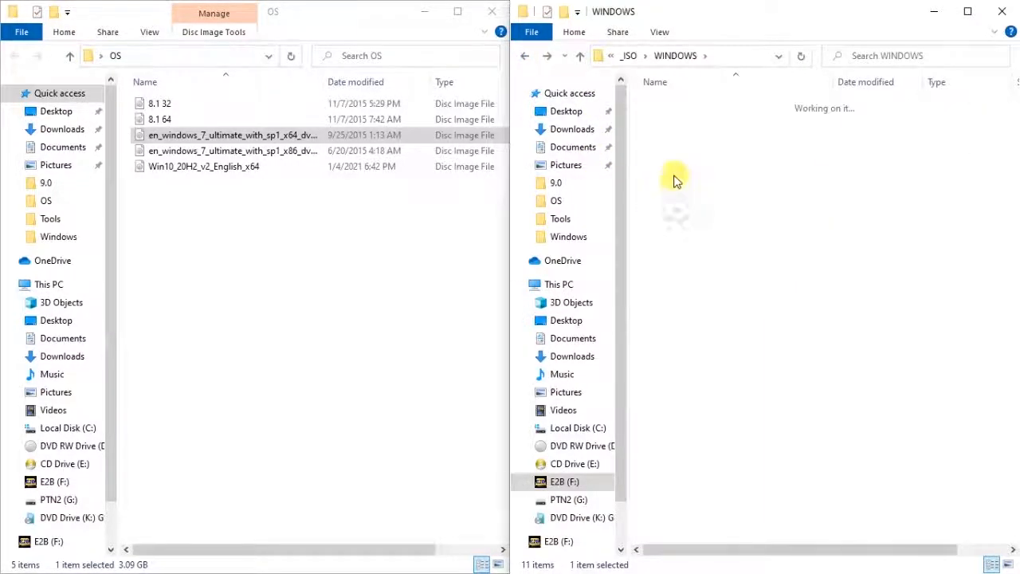
click(677, 182)
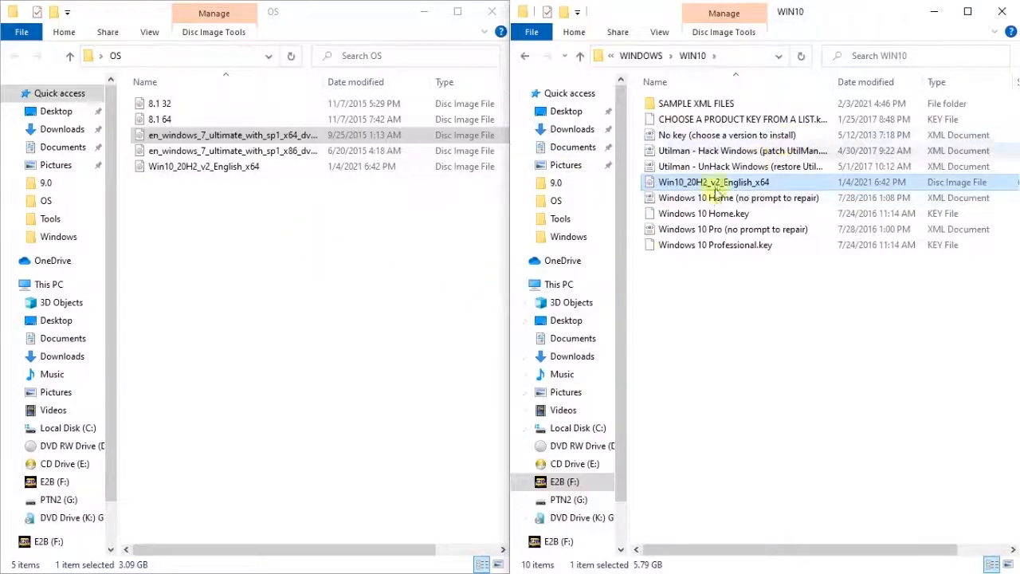
Step: Close the WIN10 folder window and eject the E2B (F:) USB drive from a maximized This PC window
click(996, 18)
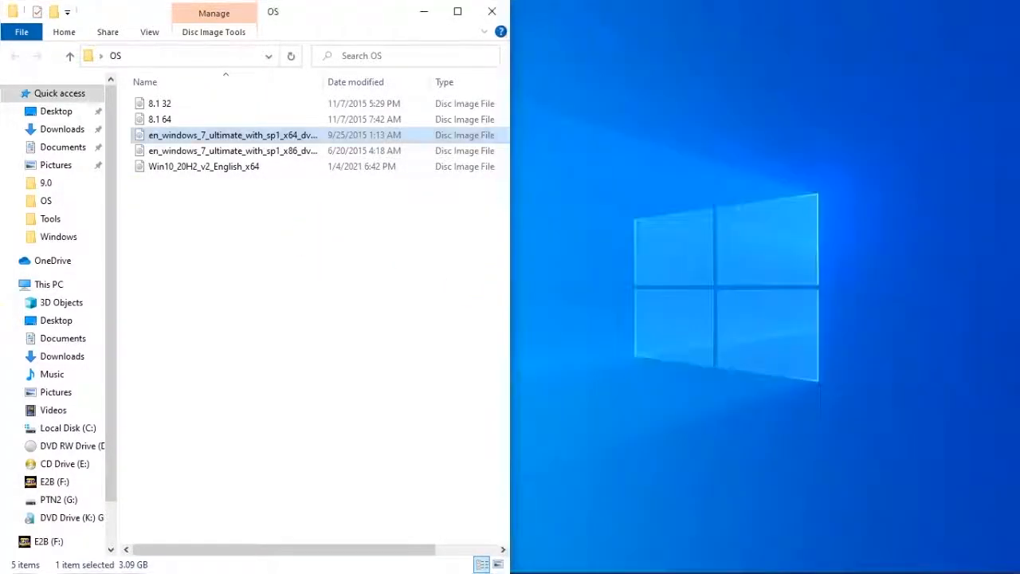
click(49, 285)
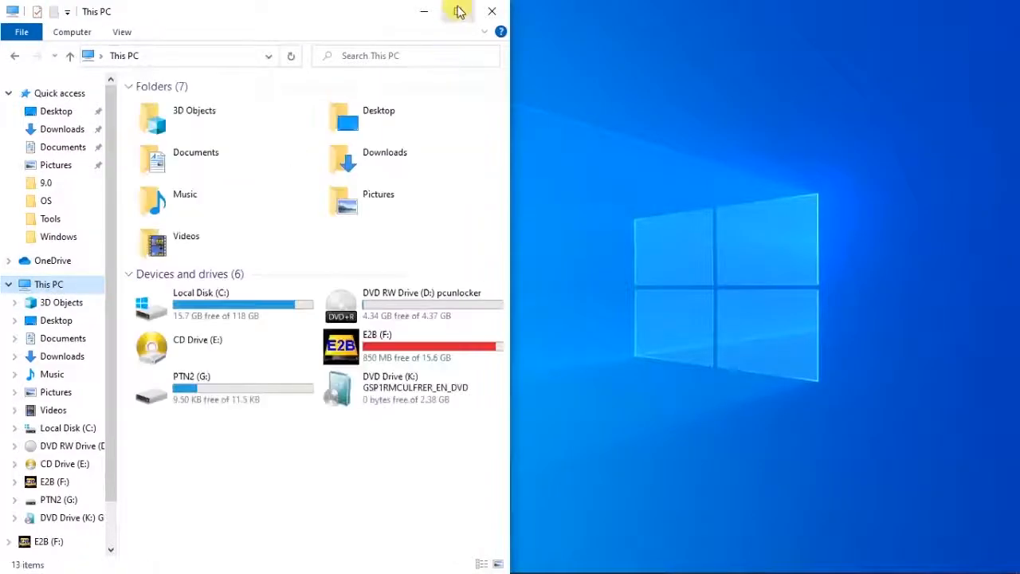
click(458, 11)
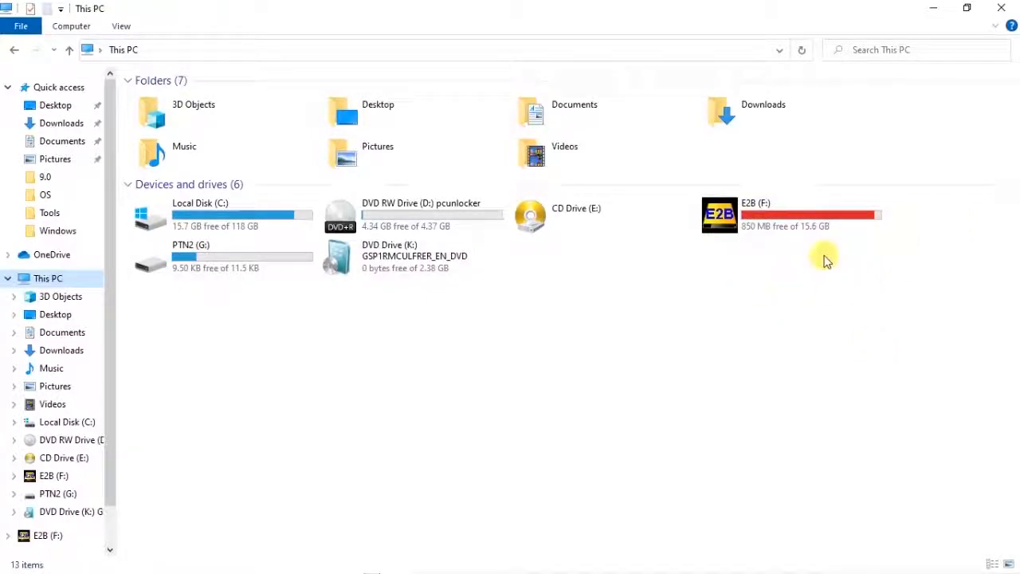
right_click(808, 229)
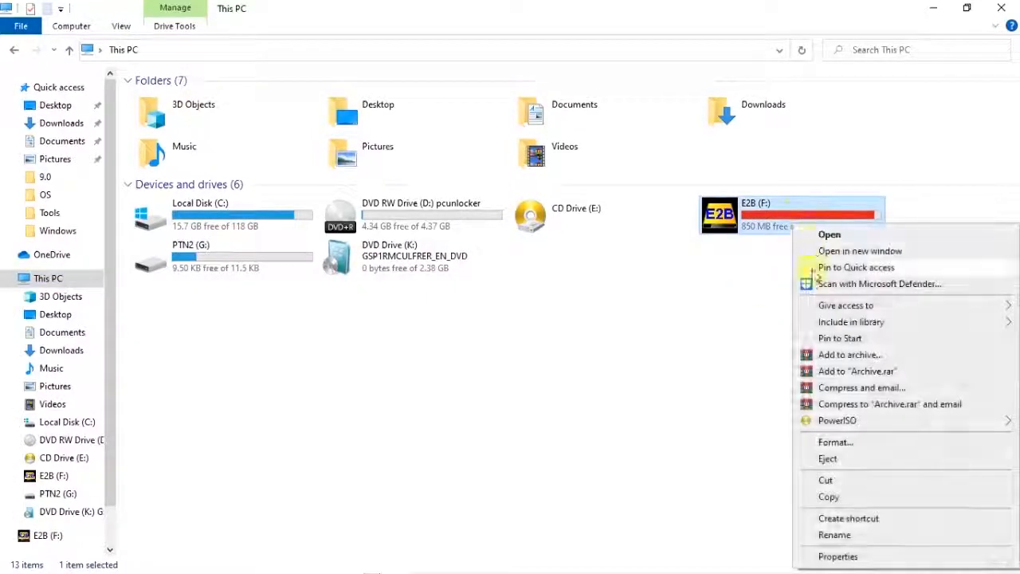
click(826, 460)
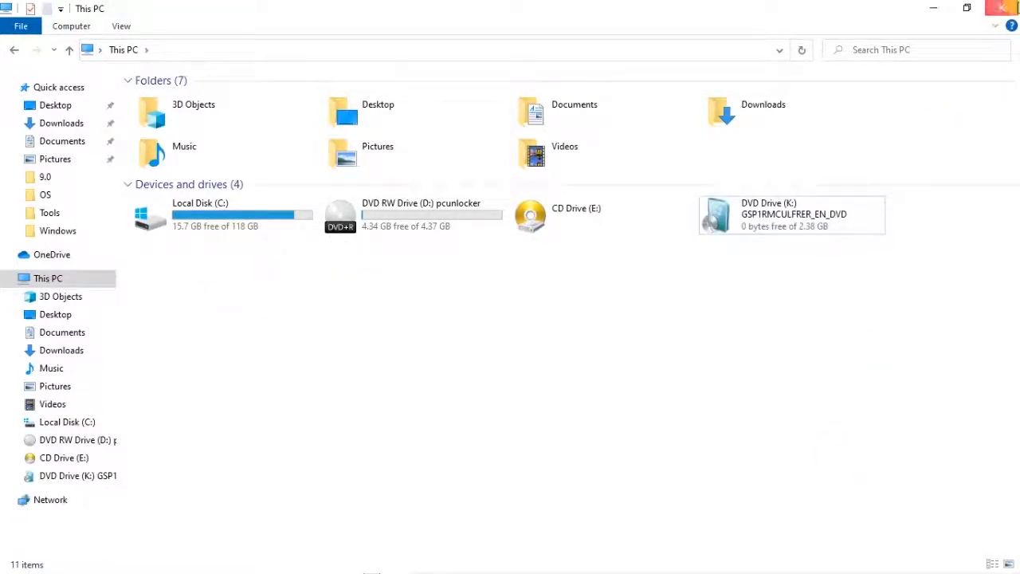
Step: Close the This PC window and refresh the desktop
click(1002, 8)
right_click(706, 270)
click(731, 310)
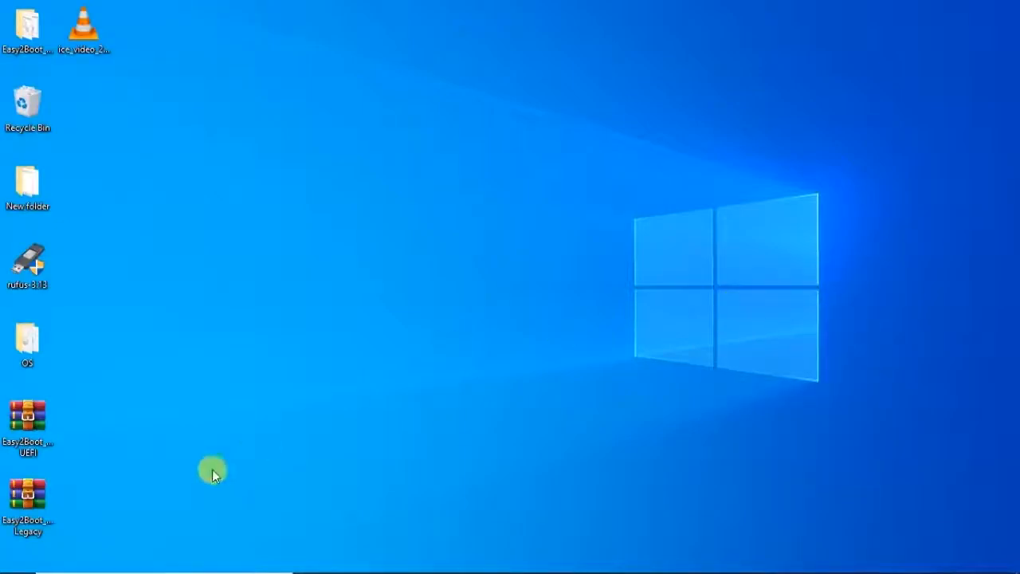